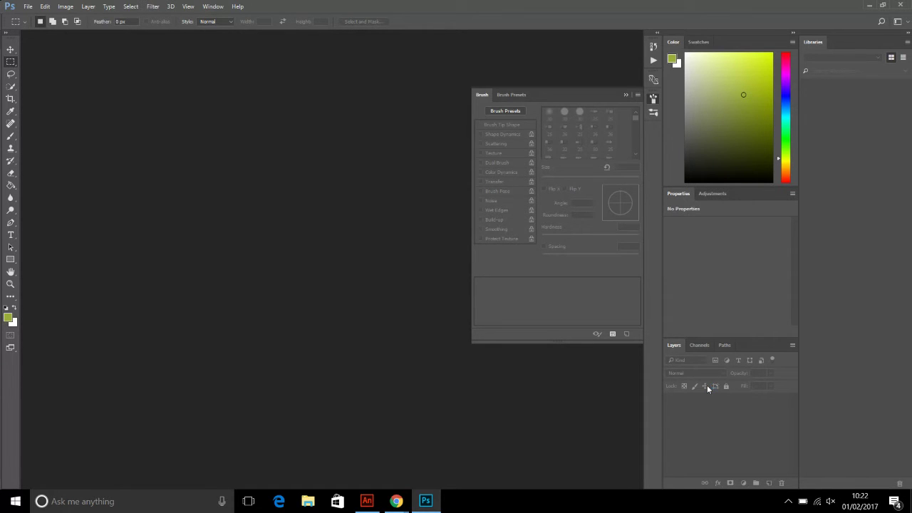
- Switch to Animate, run a test of the tileBasedGame1_TileConstructionIntro movie, and close the preview
left_click(359, 504)
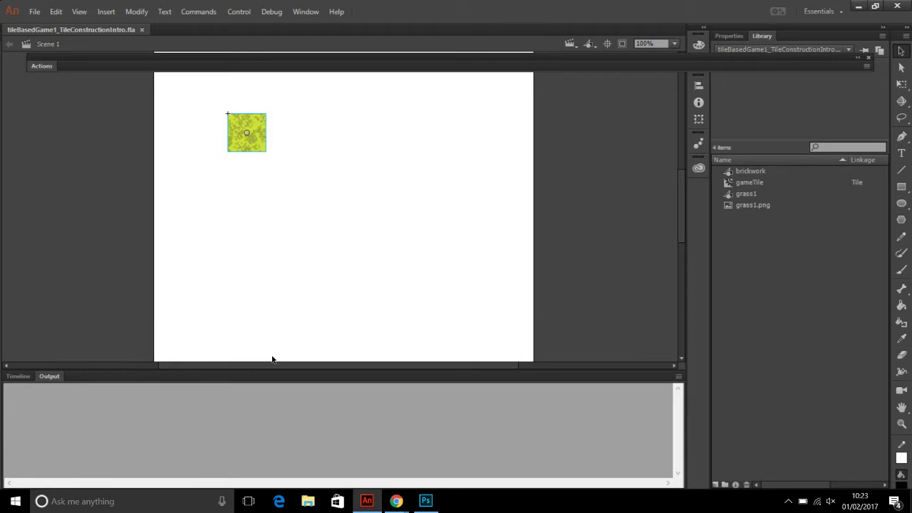
key("ctrl+Return")
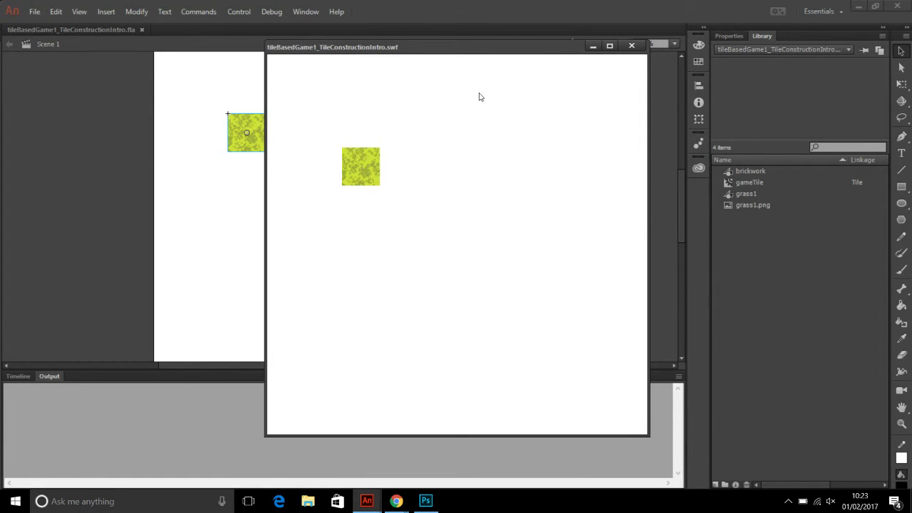
left_click(630, 46)
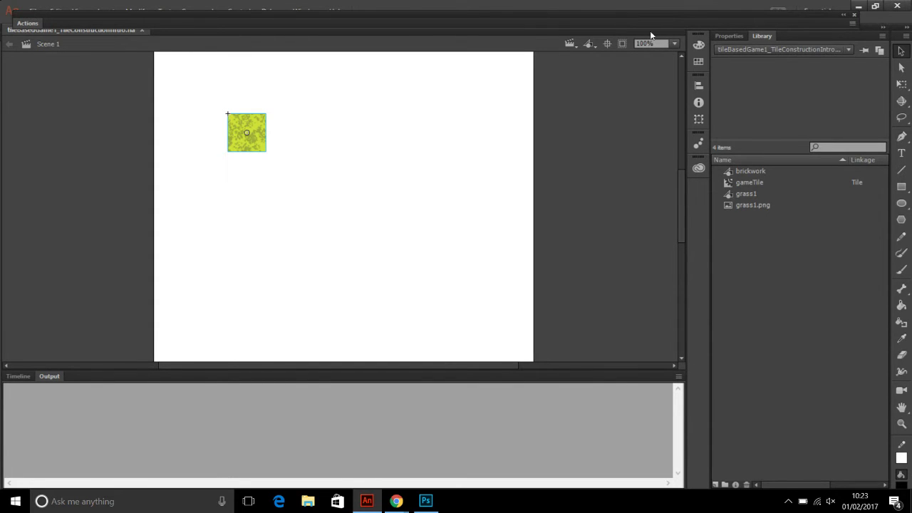
- Deselect the grass tile and check the width and height of the stage in the document properties
left_click(593, 107)
left_click(725, 39)
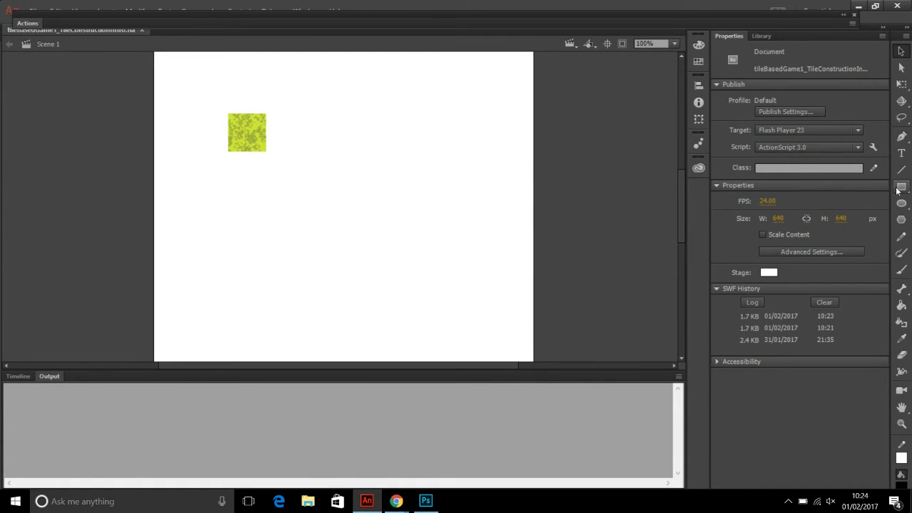
left_click(777, 218)
left_click(842, 219)
- Create a new ActionScript 3.0 document and set its stage size to 640 by 640 px
key("ctrl+n")
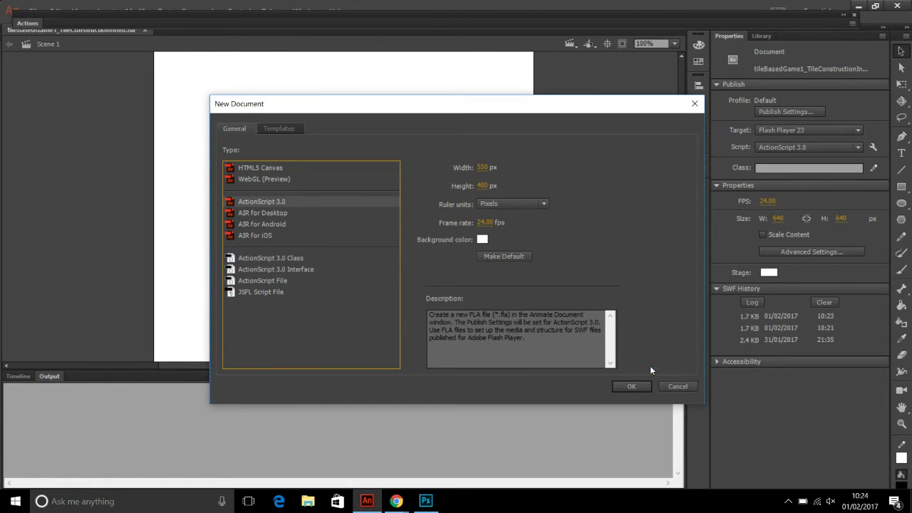
left_click(641, 383)
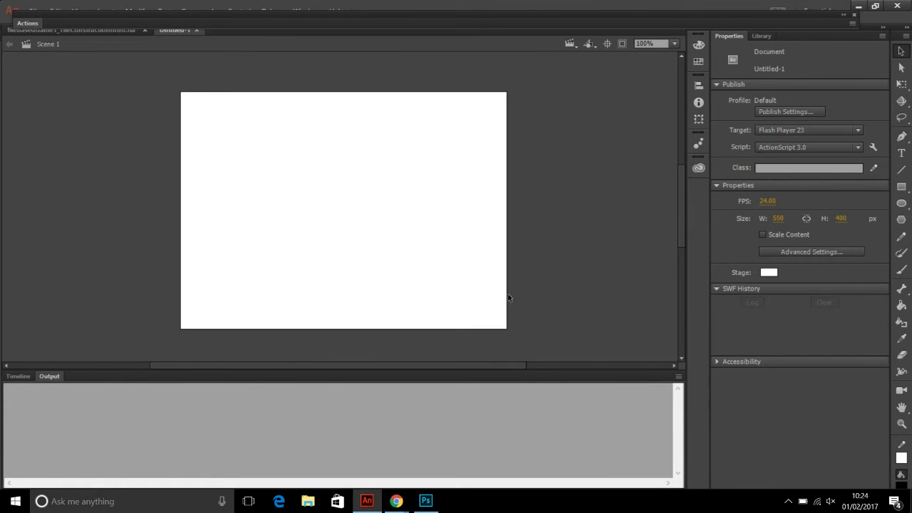
left_click(777, 218)
left_click(788, 218)
left_click(785, 218)
key("BackSpace")
key("BackSpace")
key("BackSpace")
type("640")
key("Tab")
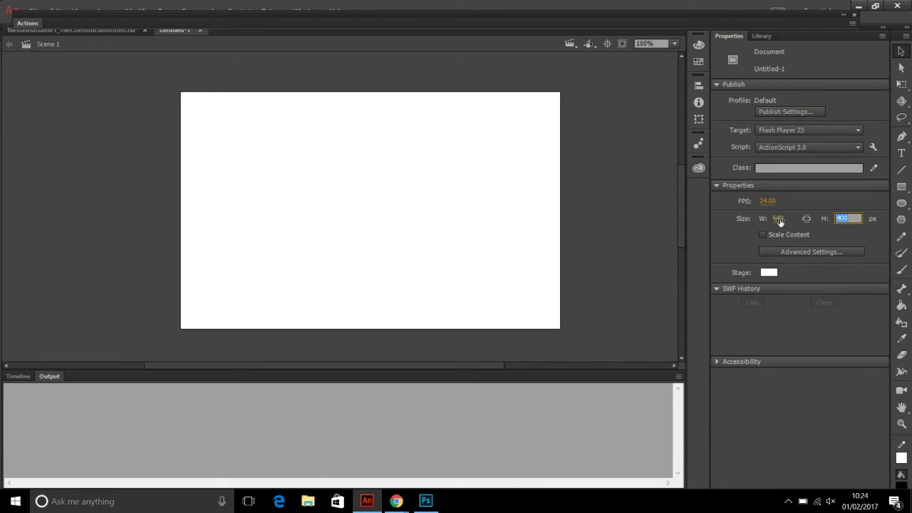
type("640")
key("Return")
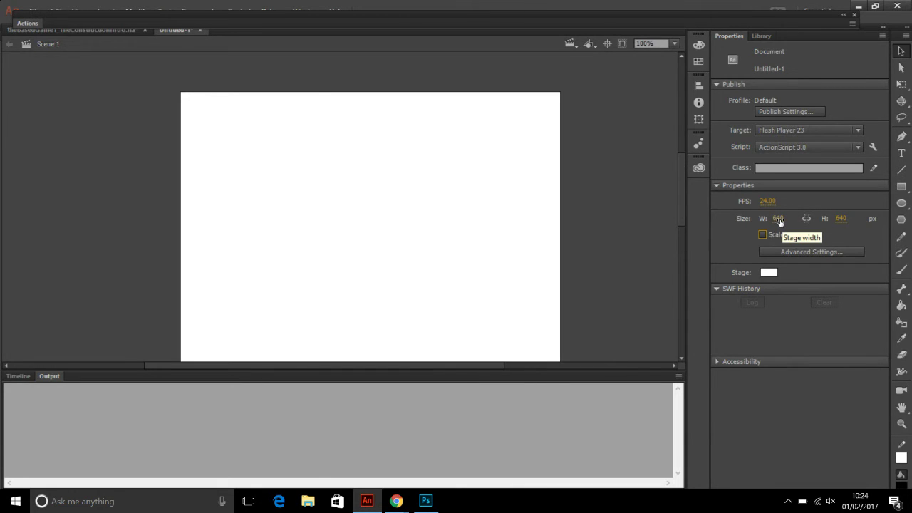
- Draw a black square with no stroke, about 122 px wide, in the stage's upper-left area
left_click(901, 187)
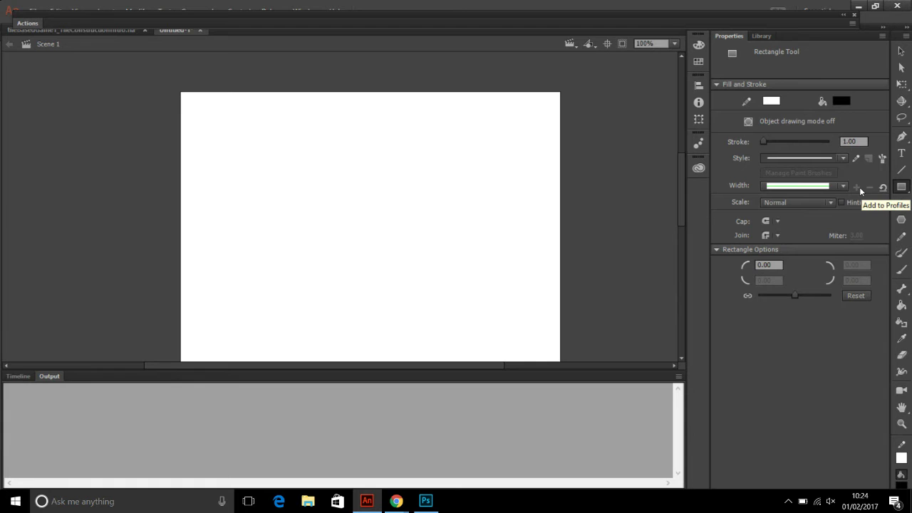
left_click(773, 102)
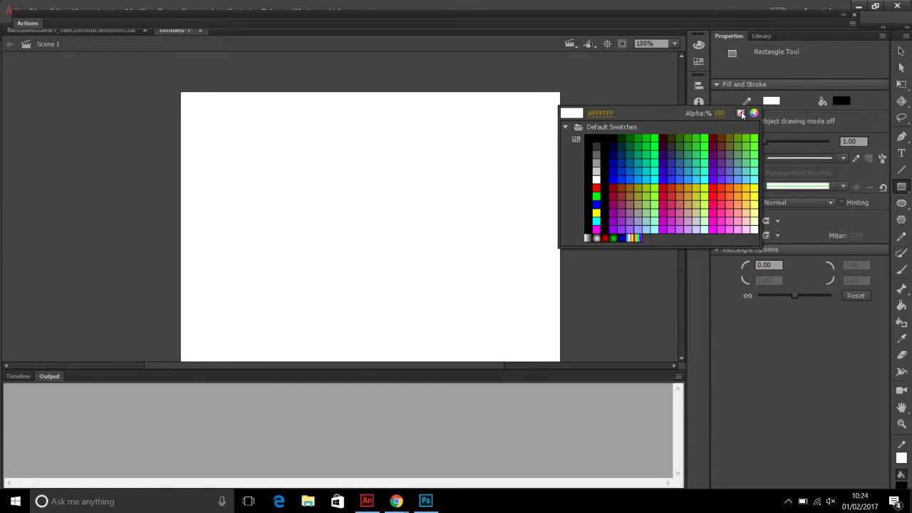
left_click(741, 114)
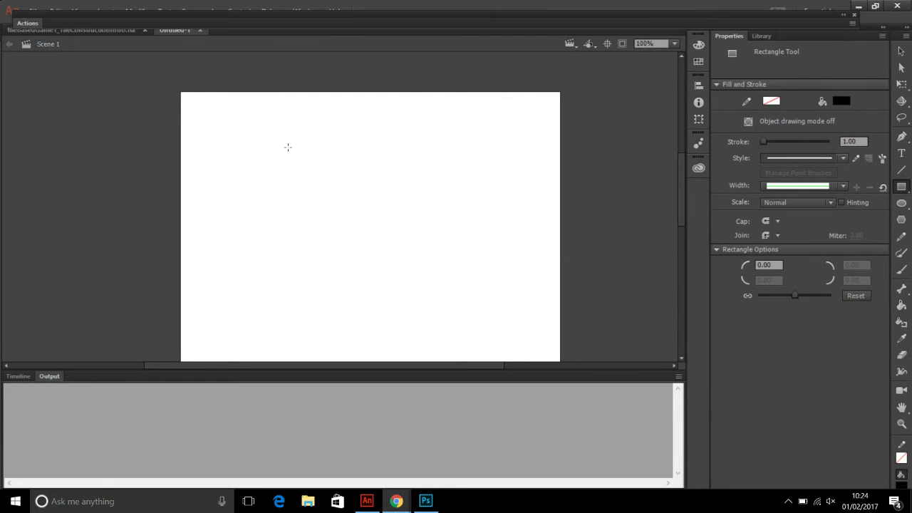
left_click_drag(267, 144, 339, 202)
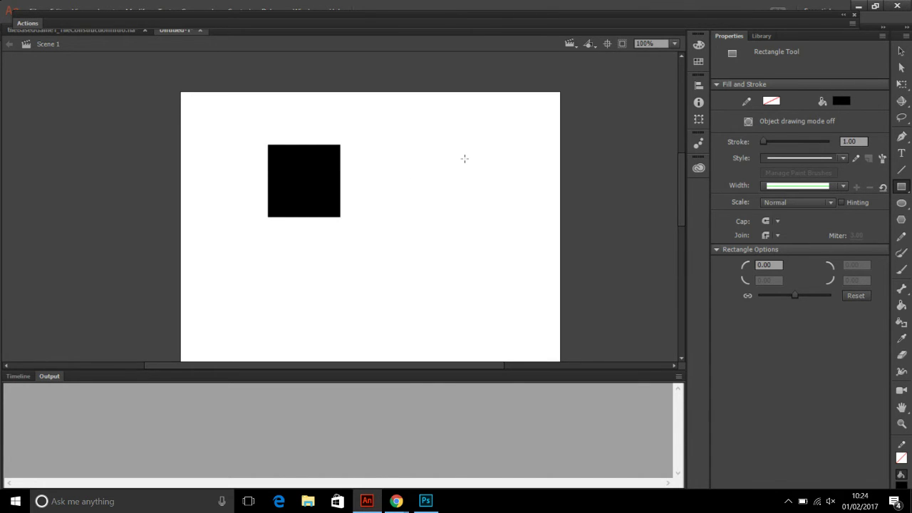
- Resize the black square to 64 px wide and 64 px high
left_click(900, 51)
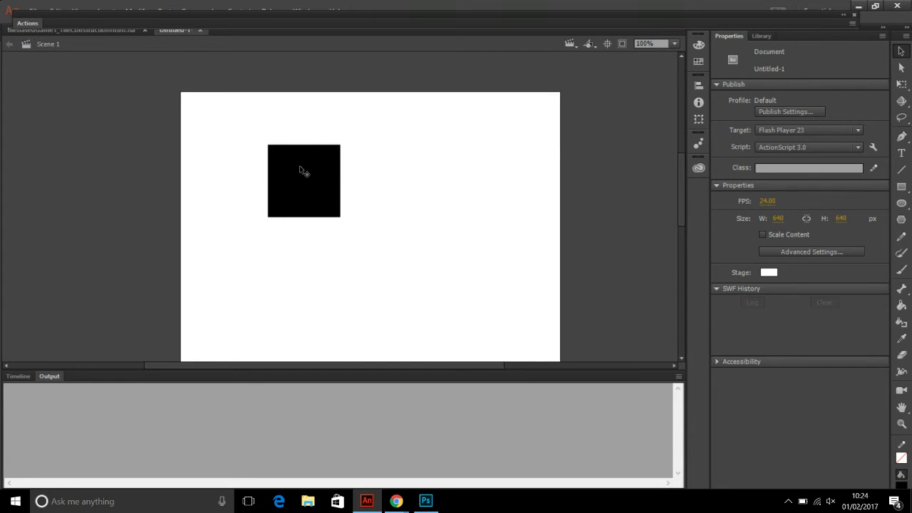
left_click(301, 170)
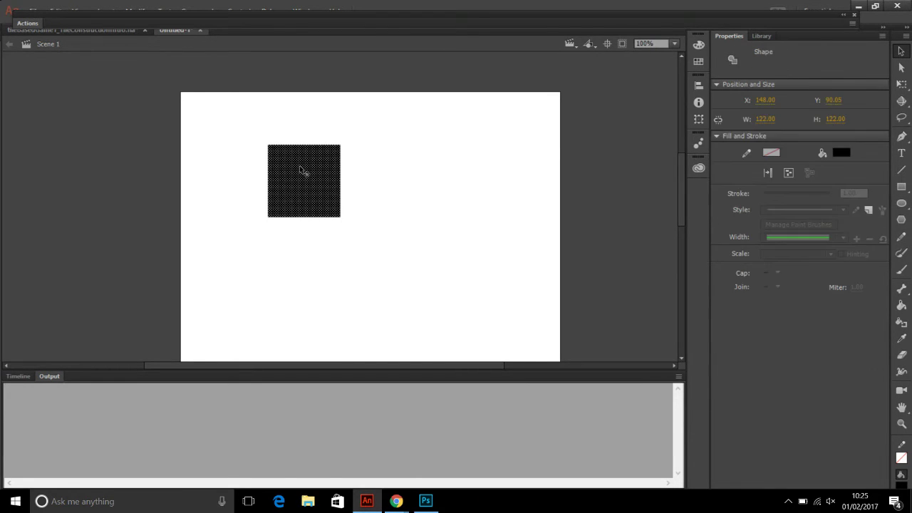
left_click(768, 120)
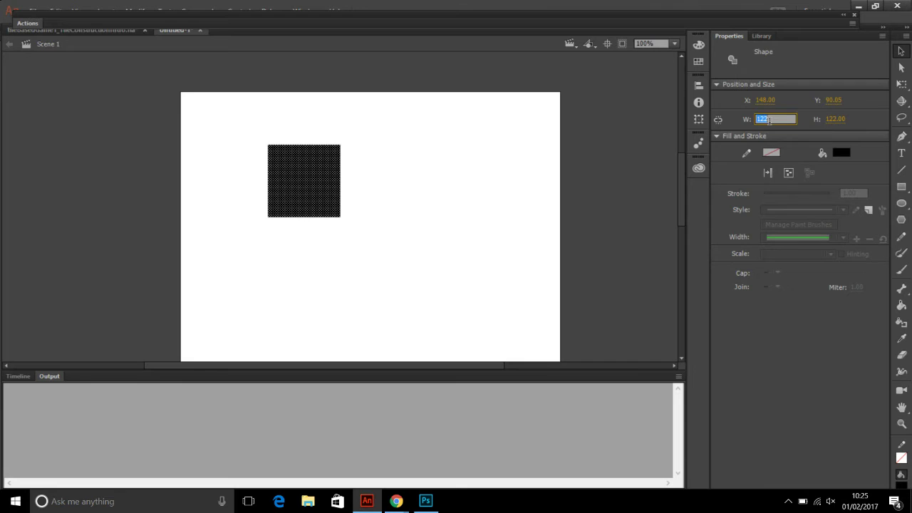
type("64")
key("Tab")
type("64")
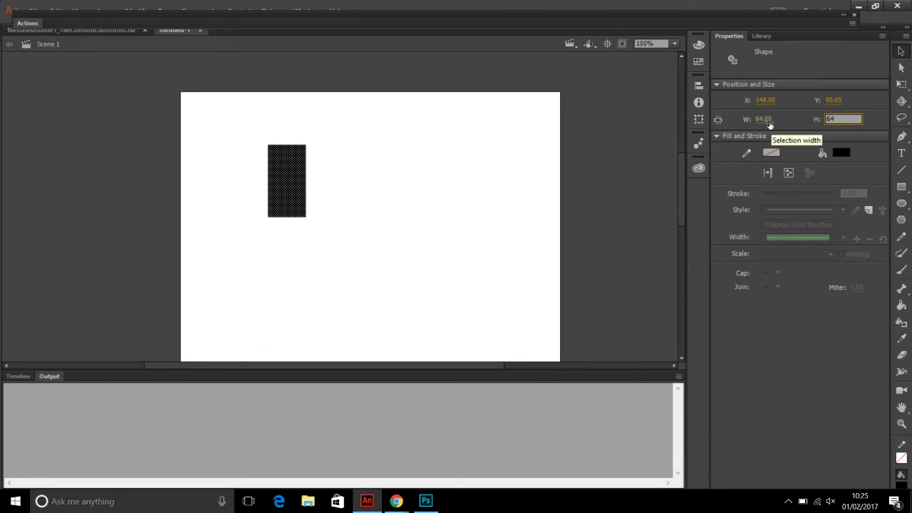
key("Return")
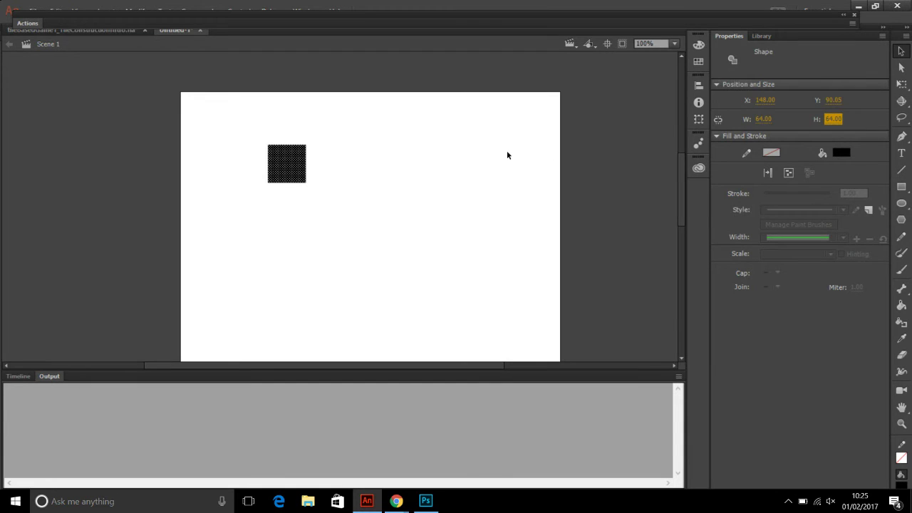
- Convert the square to a movie clip symbol named "tile" with its registration point at the upper-left corner
right_click(282, 162)
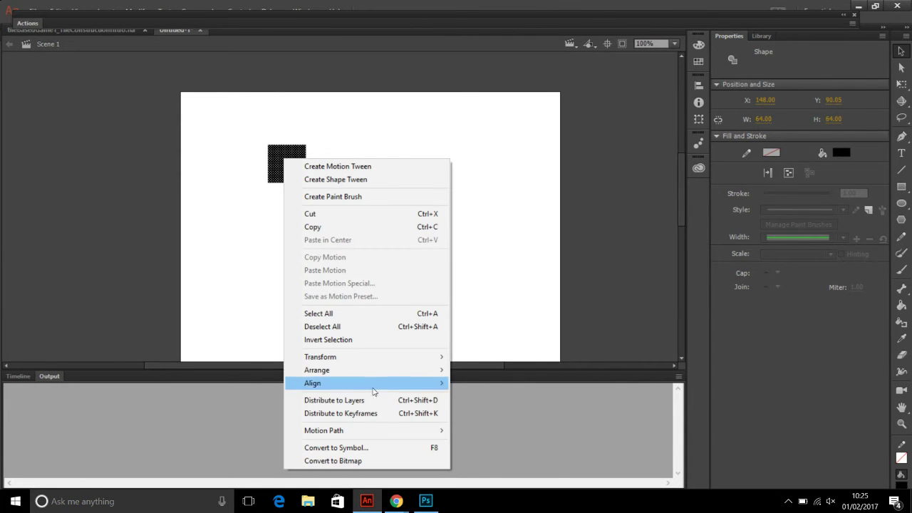
left_click(349, 447)
type("tile")
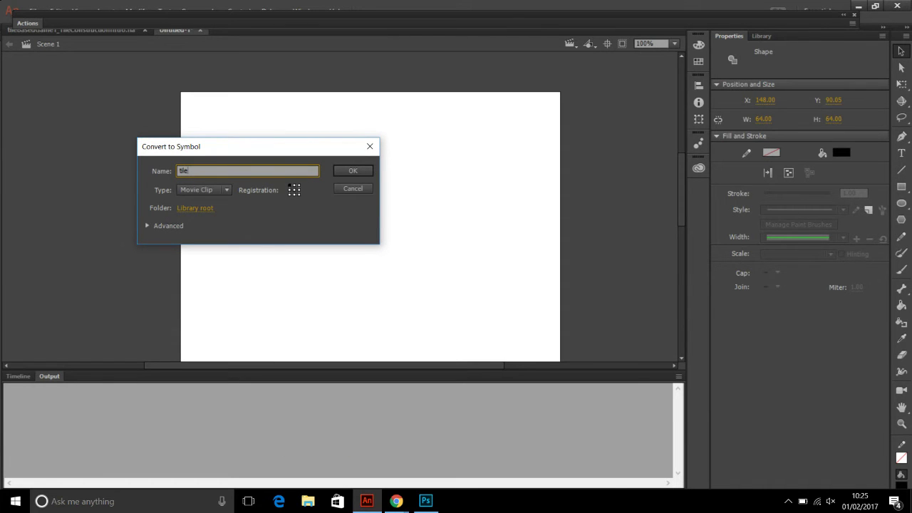
left_click(290, 186)
left_click(225, 190)
left_click(225, 191)
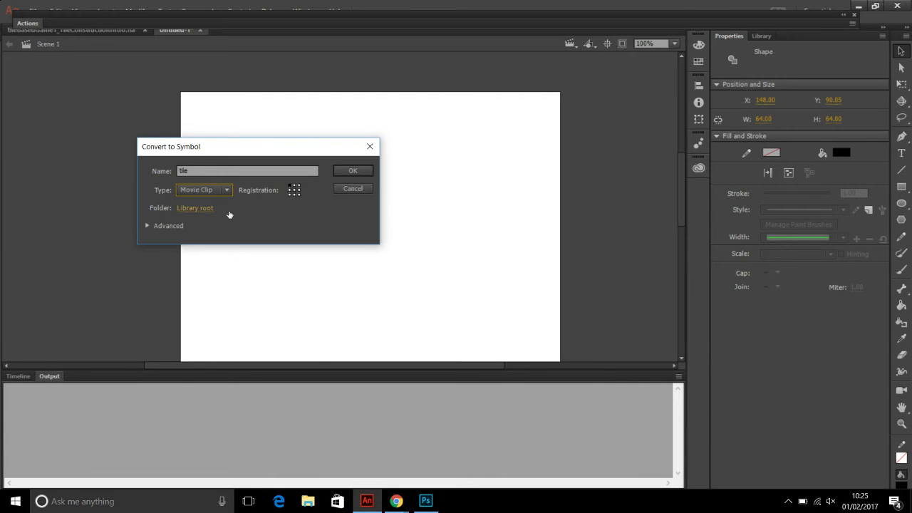
left_click(341, 171)
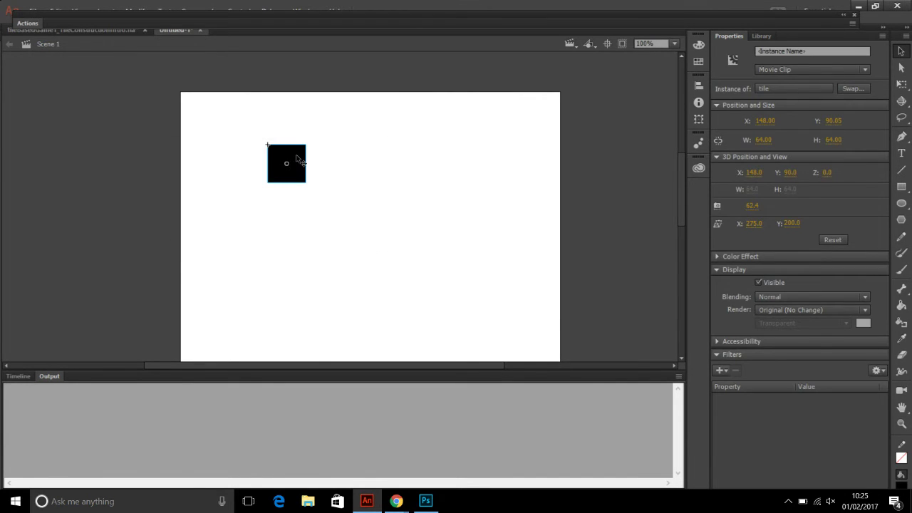
- Change the square's fill to dark grey inside the tile symbol and display the symbol's timeline
double_click(298, 157)
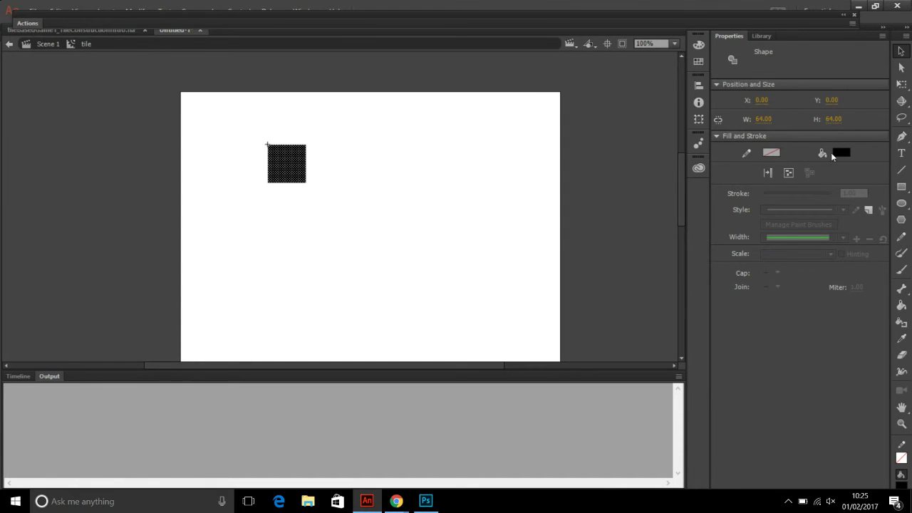
left_click(837, 152)
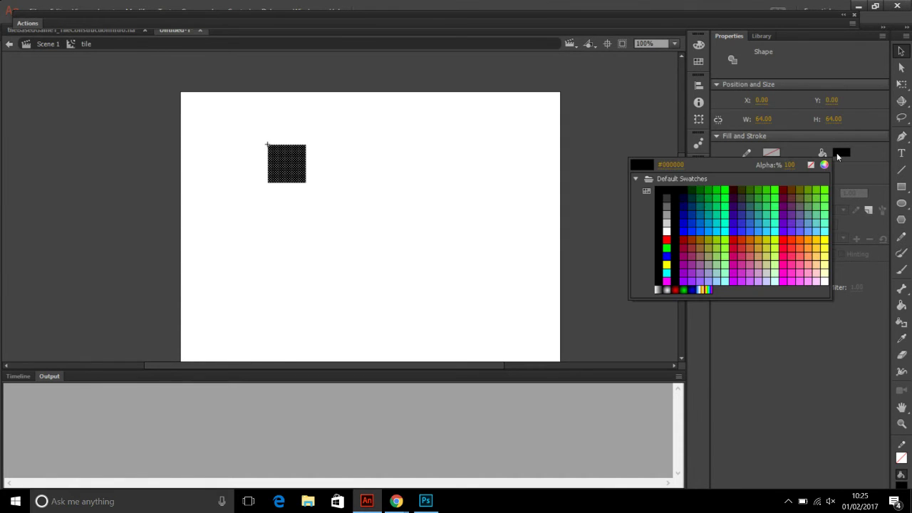
left_click(664, 206)
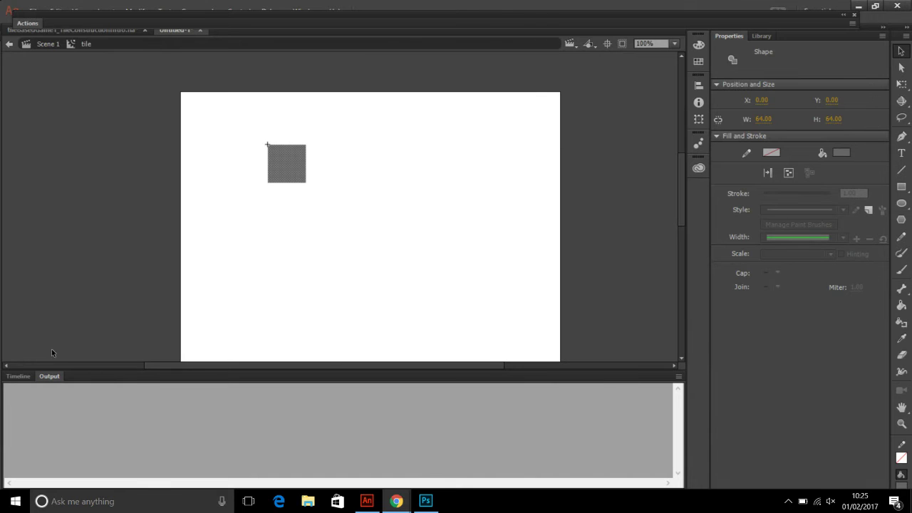
left_click(13, 383)
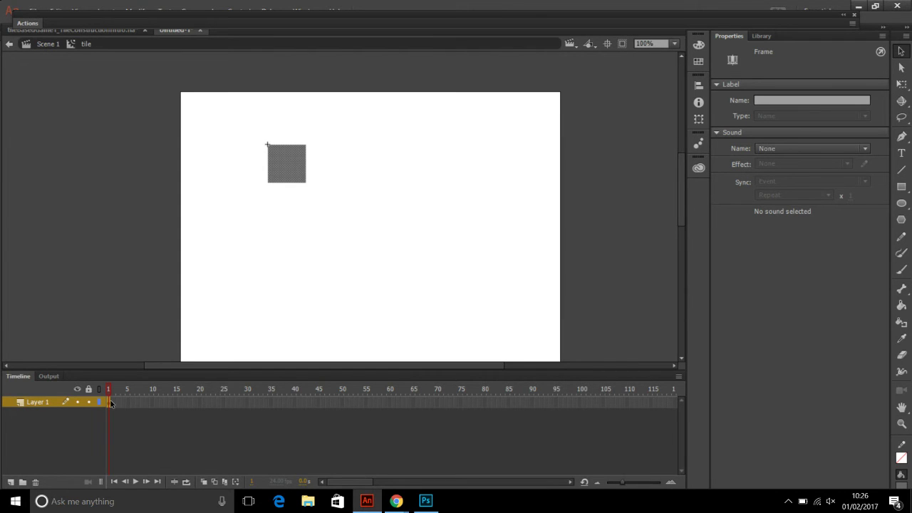
- Switch to Photoshop and create a 64 by 64 px document at 120 pixels/inch with RGB colour and a white background
key("alt+Tab")
key("alt+Tab")
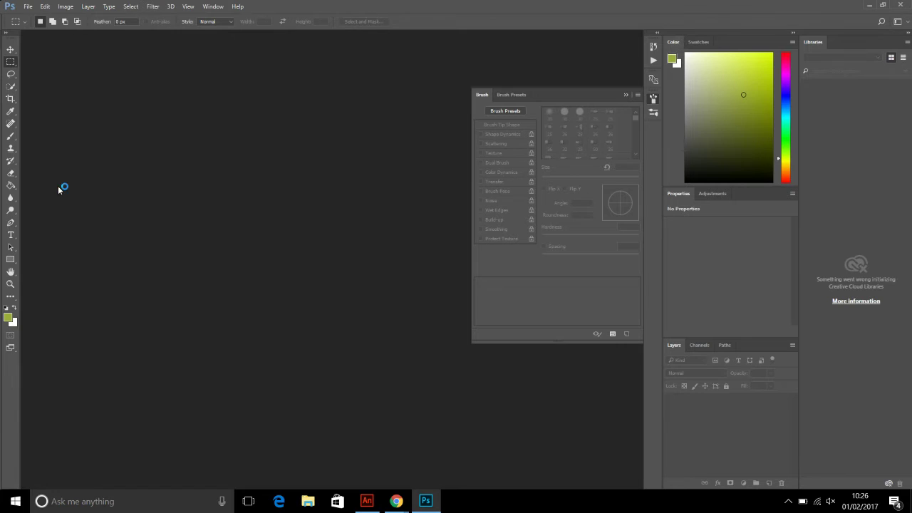
left_click(26, 8)
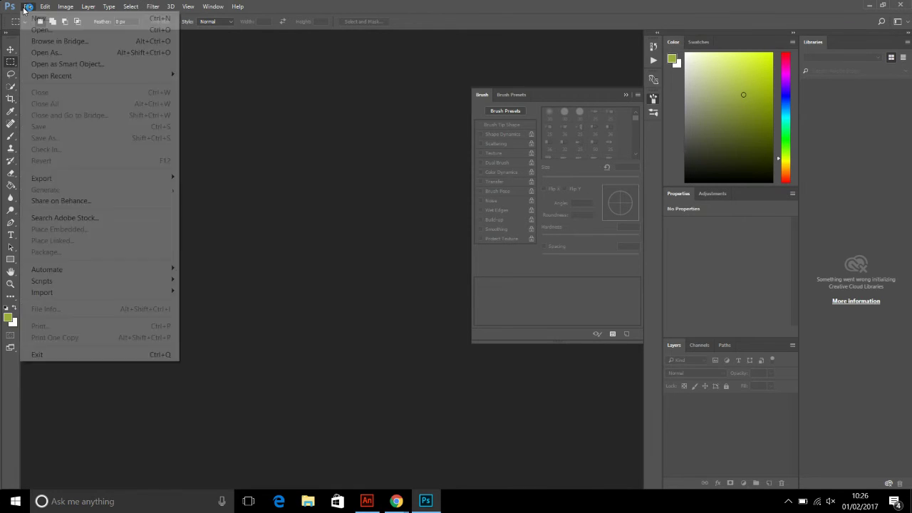
left_click(27, 10)
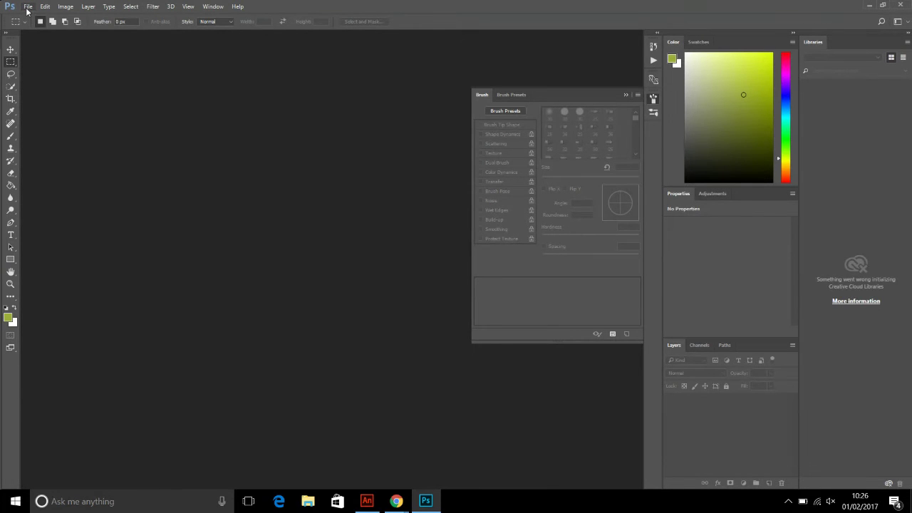
left_click(27, 9)
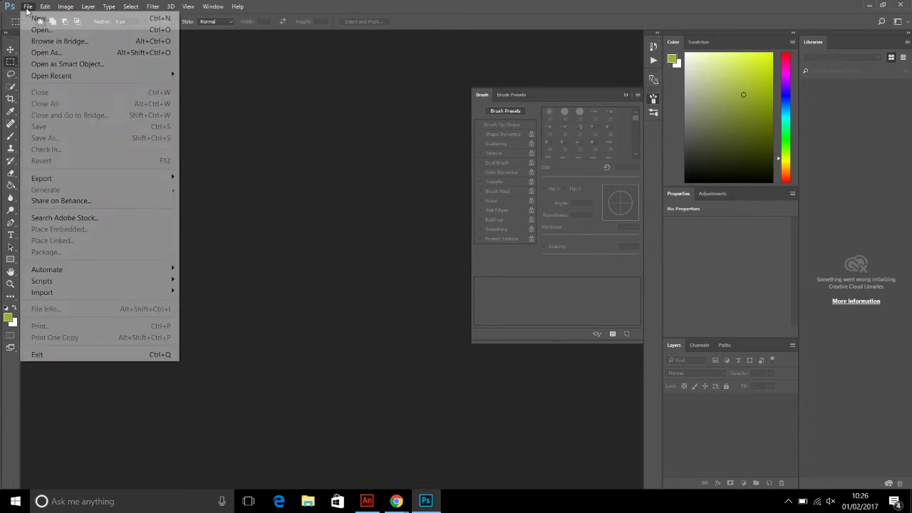
left_click(28, 17)
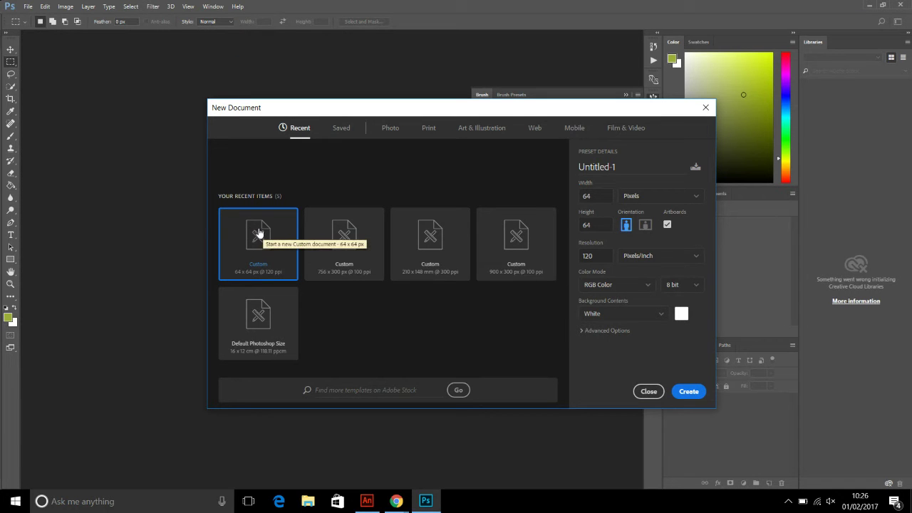
left_click(593, 195)
left_click(597, 221)
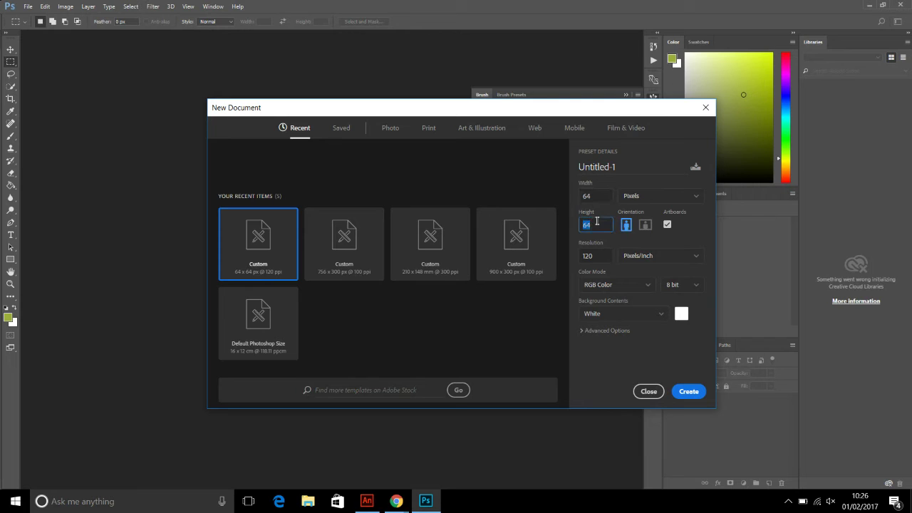
left_click(599, 251)
left_click(262, 237)
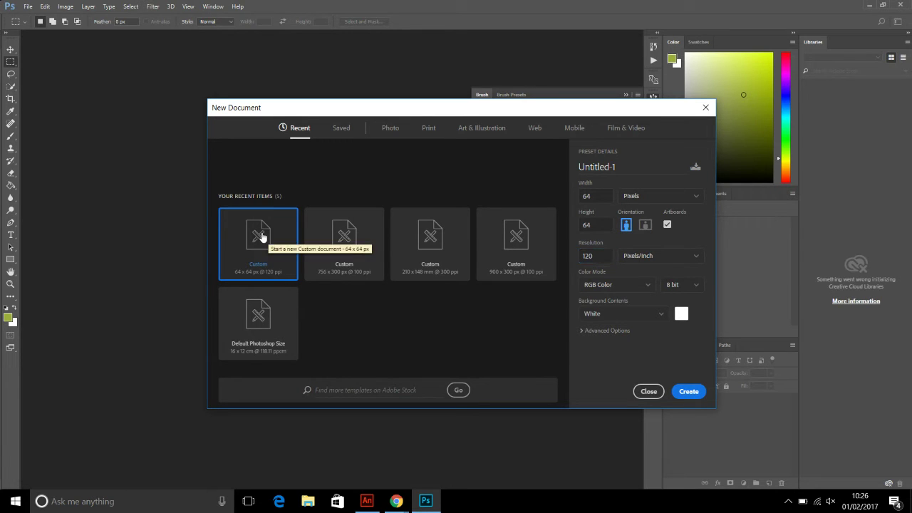
left_click(688, 392)
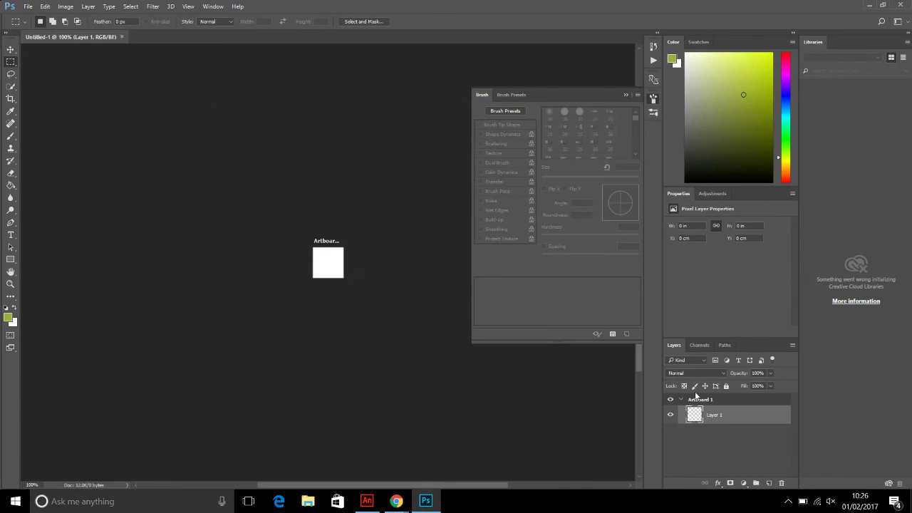
- Choose the Brush tool with the 50 px spatter tip and review its Dual Brush and Scattering settings
key("ctrl+plus")
key("ctrl+plus")
key("ctrl+plus")
key("ctrl+plus")
key("ctrl+plus")
key("ctrl+plus")
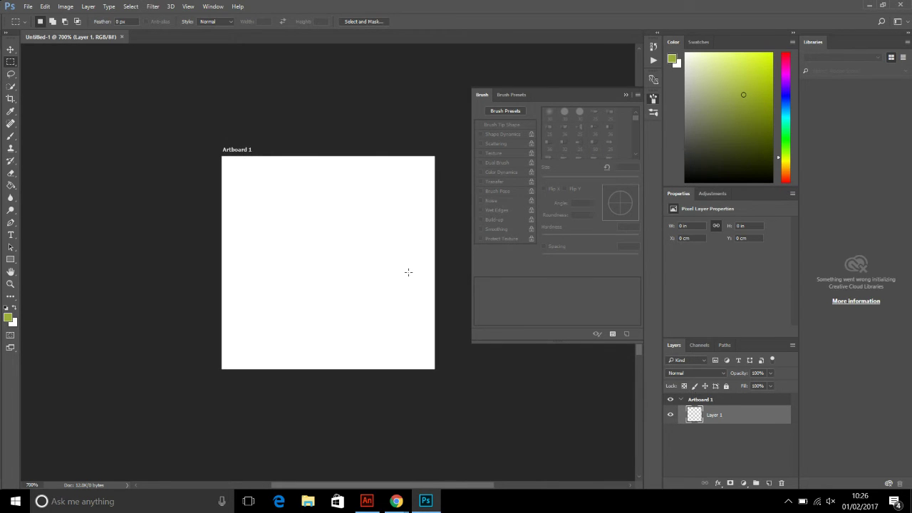
left_click(13, 137)
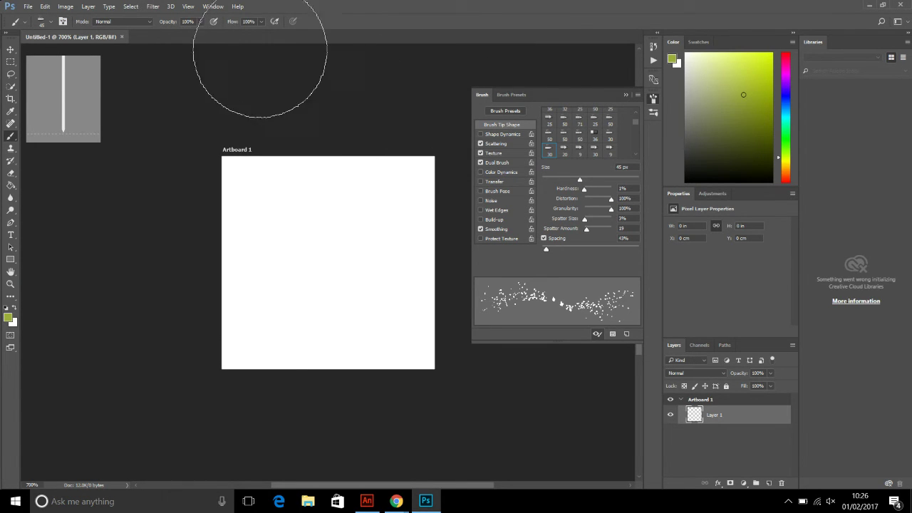
left_click(62, 22)
left_click(62, 23)
left_click(549, 137)
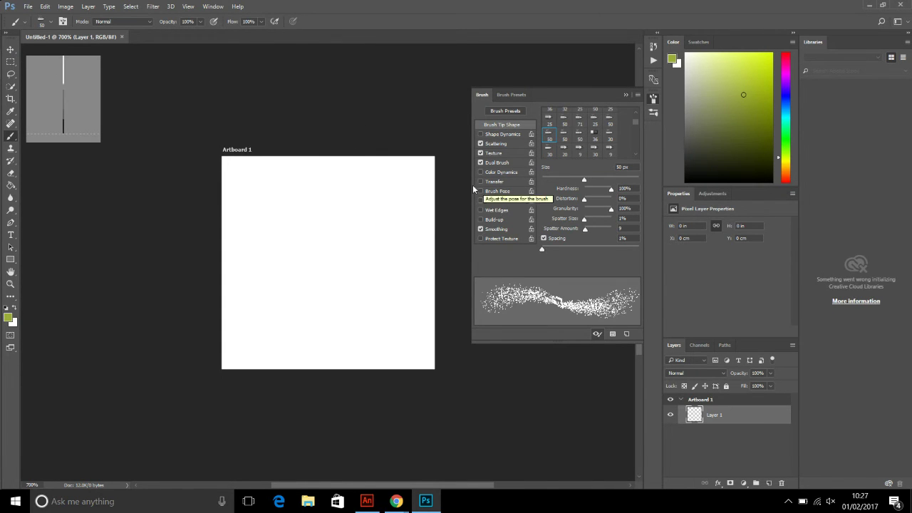
left_click(503, 163)
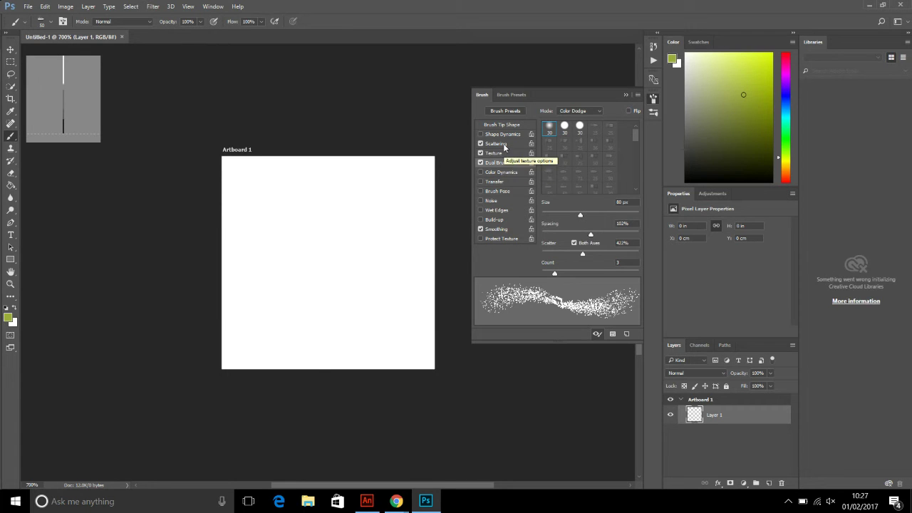
left_click(504, 144)
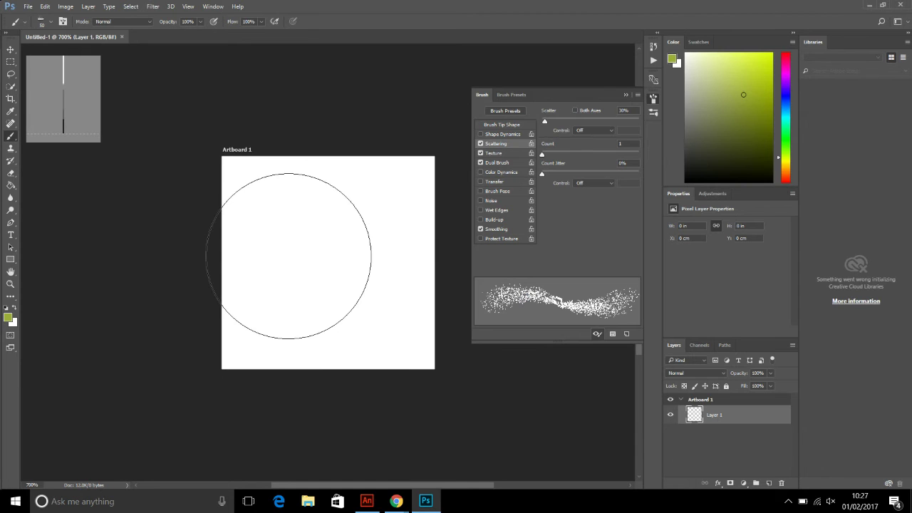
- Cover the artboard with an olive-green texture and paint bright yellow speckles over part of it
mouse_move(254, 248)
left_mouse_down()
mouse_move(363, 209)
mouse_move(223, 196)
mouse_move(216, 227)
mouse_move(296, 287)
mouse_move(360, 261)
mouse_move(365, 281)
mouse_move(275, 363)
mouse_move(182, 332)
mouse_move(337, 349)
mouse_move(391, 275)
mouse_move(396, 201)
mouse_move(220, 207)
mouse_move(200, 221)
mouse_move(234, 146)
mouse_move(134, 258)
mouse_move(341, 173)
mouse_move(334, 362)
mouse_move(460, 339)
mouse_move(437, 302)
mouse_move(346, 268)
mouse_move(314, 193)
mouse_move(273, 247)
mouse_move(232, 332)
mouse_move(487, 189)
mouse_move(457, 175)
mouse_move(327, 228)
mouse_move(222, 321)
mouse_move(247, 331)
mouse_move(383, 272)
mouse_move(313, 187)
mouse_move(338, 127)
mouse_move(309, 159)
mouse_move(228, 344)
mouse_move(298, 401)
mouse_move(373, 374)
mouse_move(314, 413)
mouse_move(396, 335)
mouse_move(452, 360)
mouse_move(320, 356)
mouse_move(404, 306)
mouse_move(437, 34)
mouse_move(460, 85)
mouse_move(431, 233)
mouse_move(366, 235)
left_mouse_up()
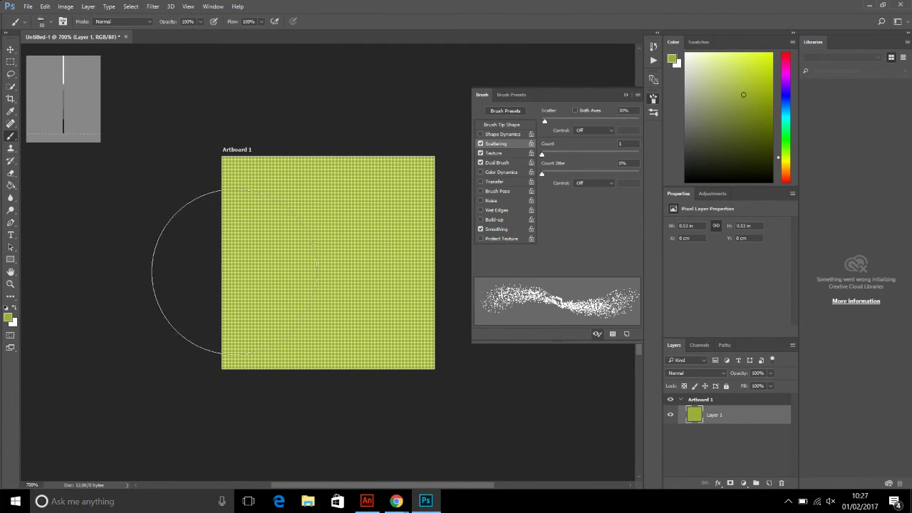
left_click_drag(728, 82, 751, 53)
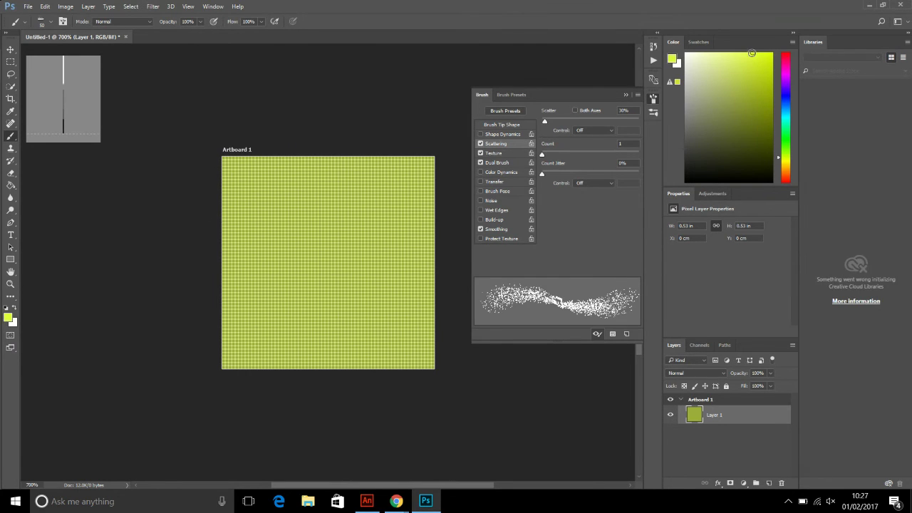
left_click(786, 160)
mouse_move(295, 234)
left_mouse_down()
mouse_move(193, 387)
mouse_move(206, 396)
left_mouse_up()
- Paint dark olive speckles over the tile texture with the brush enlarged to 80 px
left_click(743, 141)
key("bracketright")
key("bracketright")
key("bracketright")
mouse_move(308, 239)
left_mouse_down()
mouse_move(297, 362)
mouse_move(356, 354)
mouse_move(296, 217)
mouse_move(270, 209)
mouse_move(289, 208)
mouse_move(279, 21)
mouse_move(356, 18)
mouse_move(214, 245)
mouse_move(213, 234)
left_mouse_up()
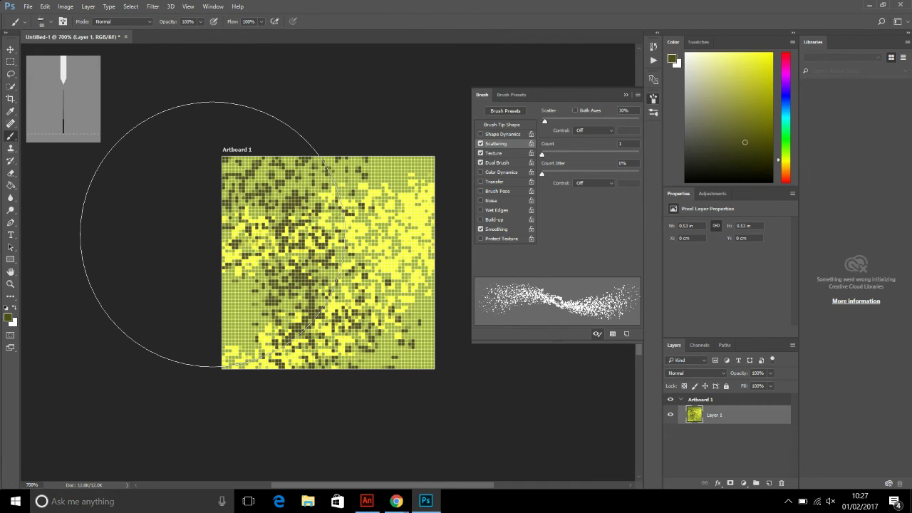
- Try the Save for Web PNG-8 palette at 2 colours, restore it to 64 colours and close the dialog
left_click(8, 49)
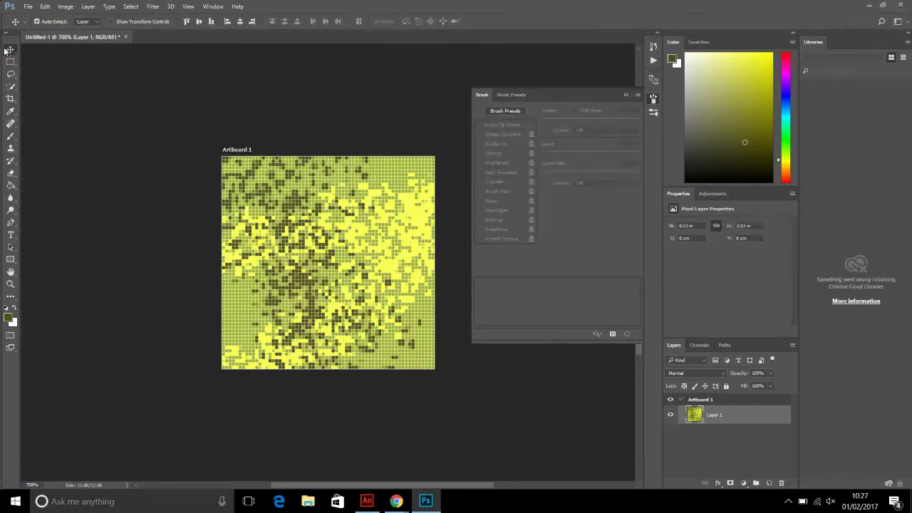
left_click(27, 6)
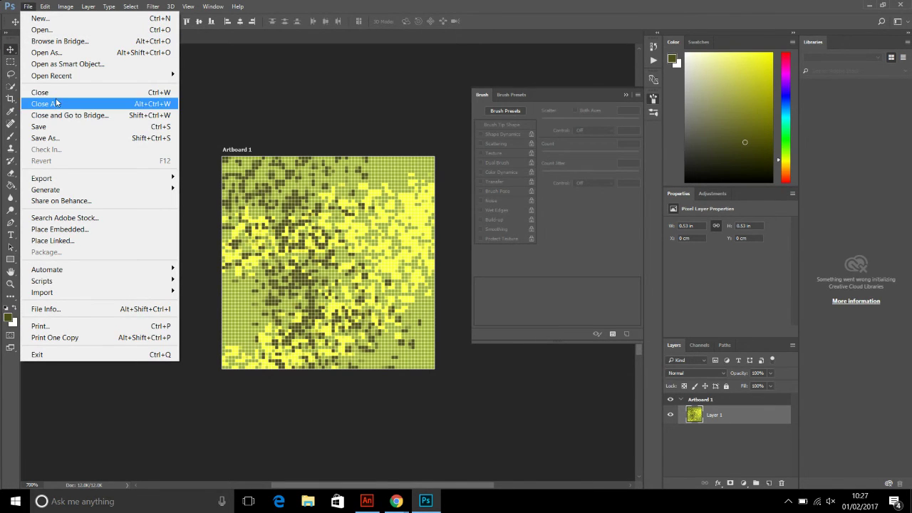
left_click(56, 140)
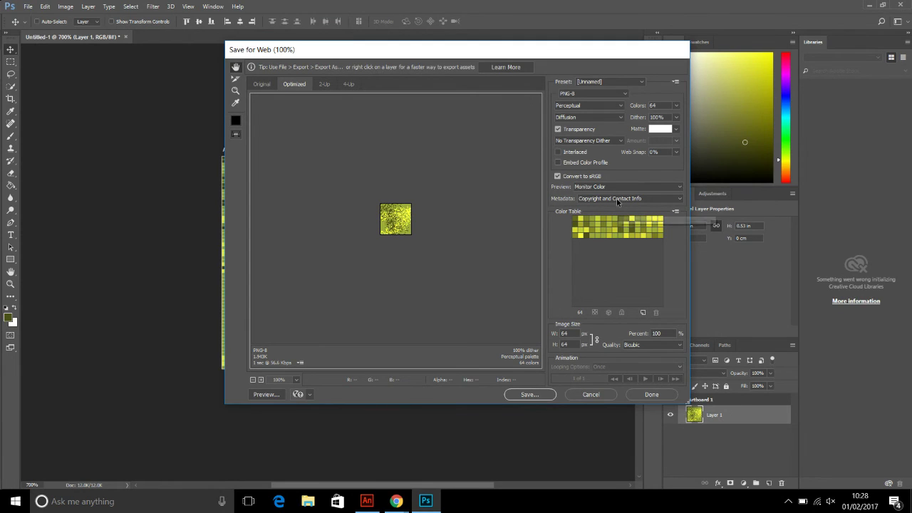
left_click(673, 106)
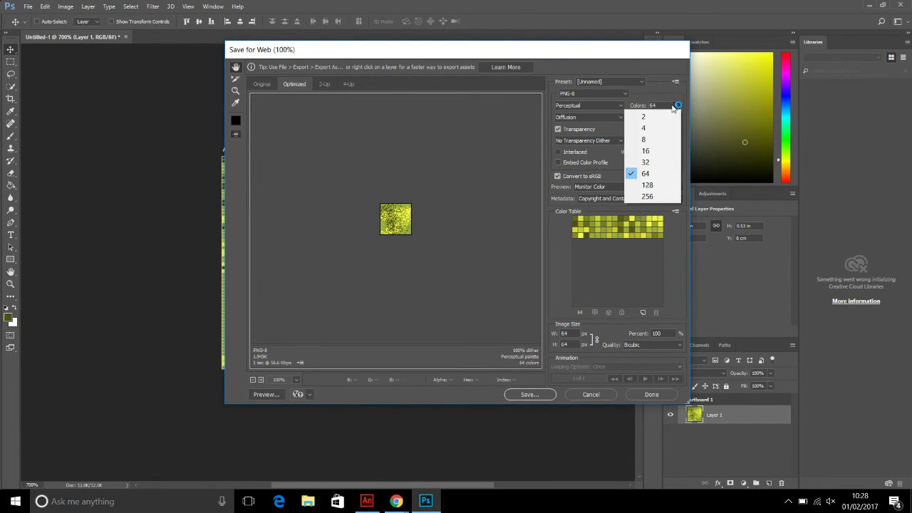
left_click(673, 106)
left_click(673, 106)
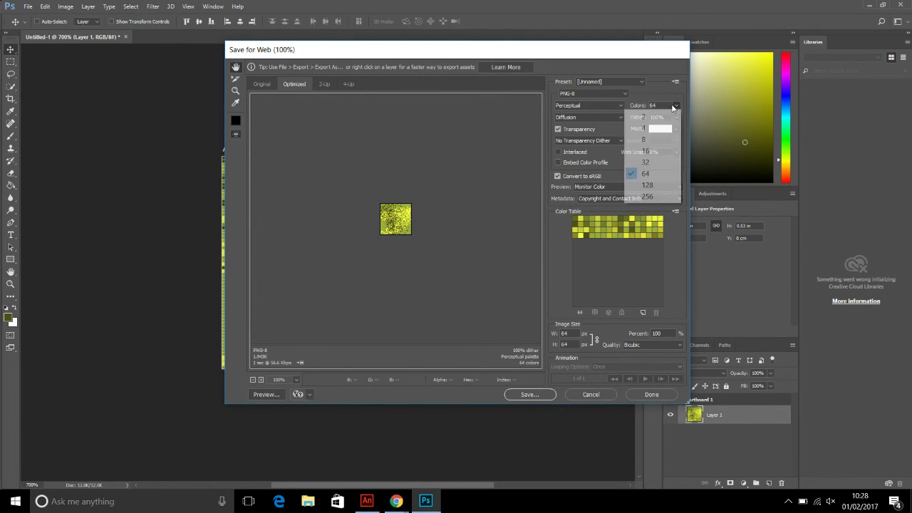
left_click(670, 117)
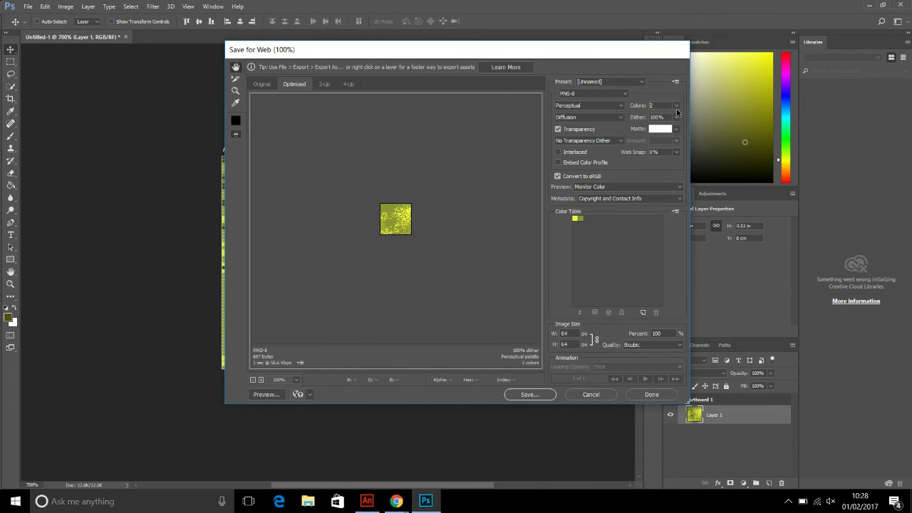
left_click(677, 112)
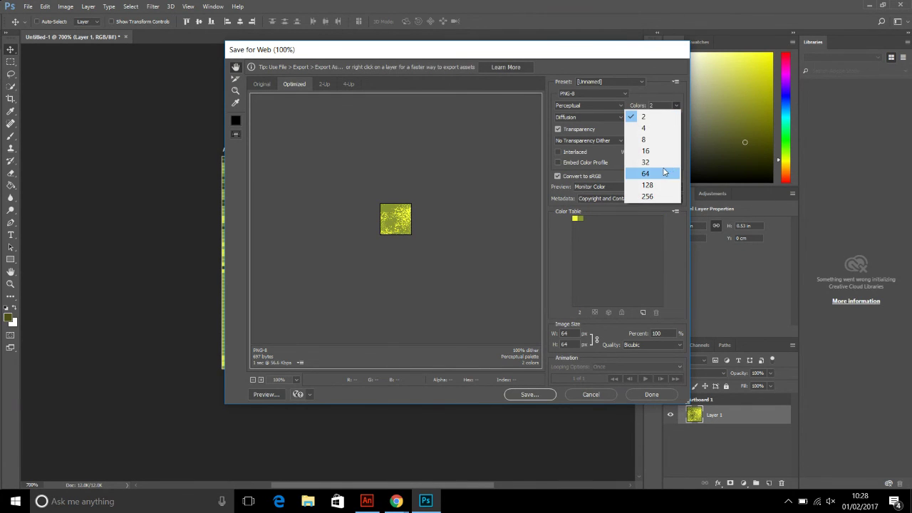
left_click(671, 173)
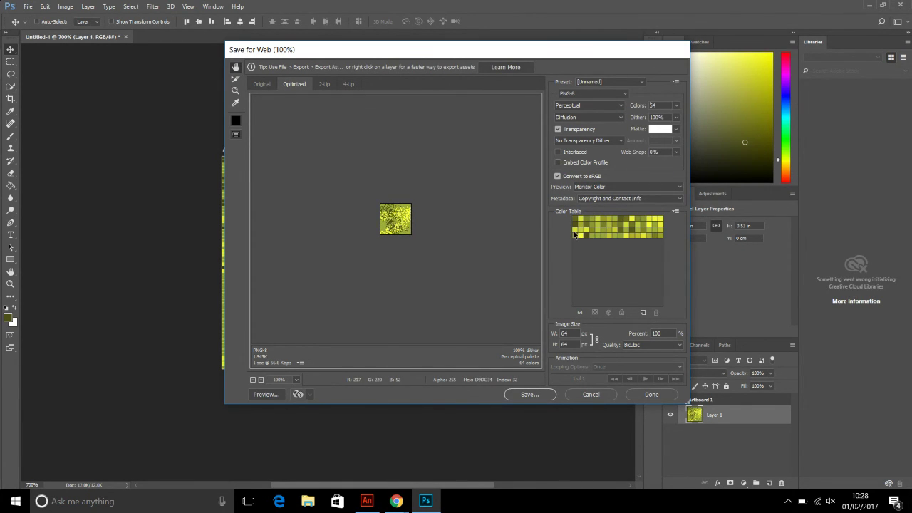
left_click(635, 394)
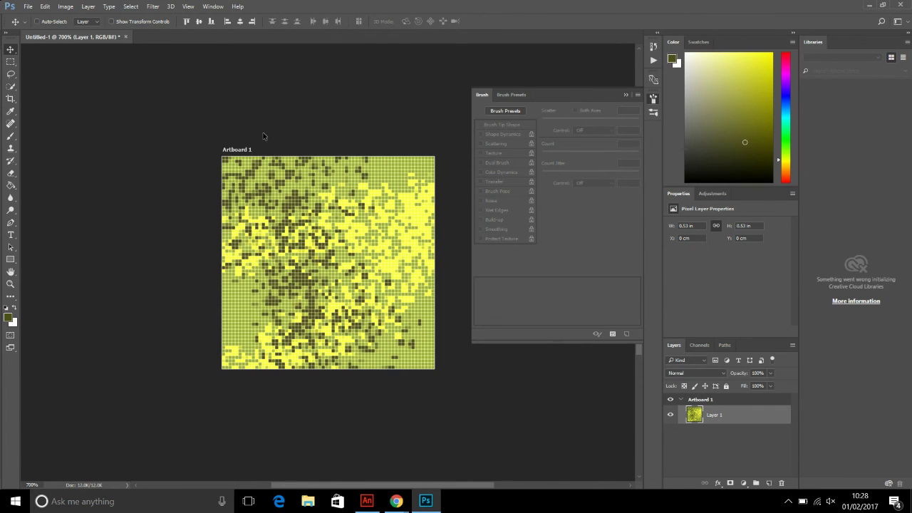
- Export the texture for web as a 64-colour PNG-8 named grass2 in the Unit 7 Games Temp folder
key("ctrl+alt+shift+s")
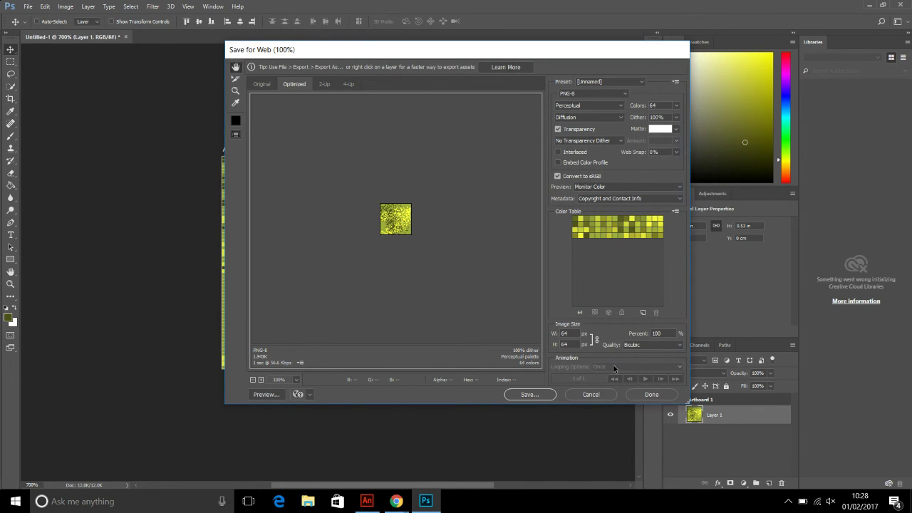
left_click(539, 396)
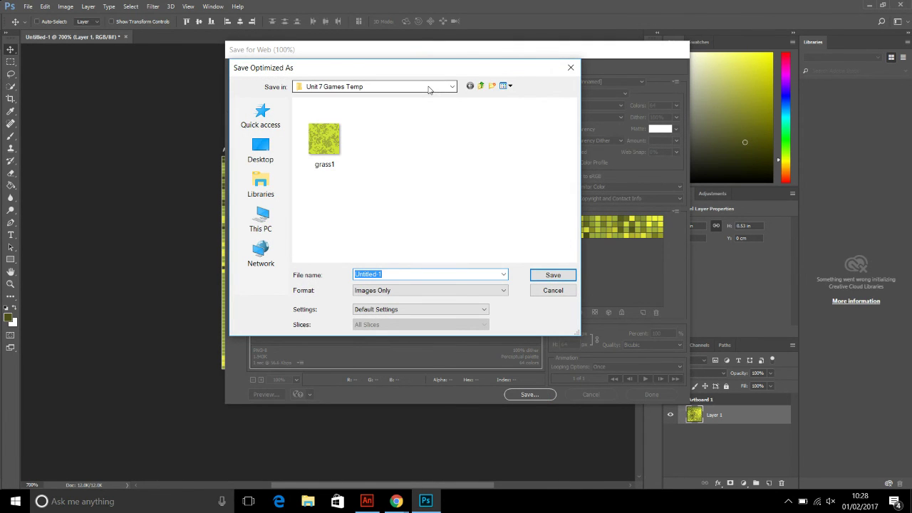
left_click(342, 145)
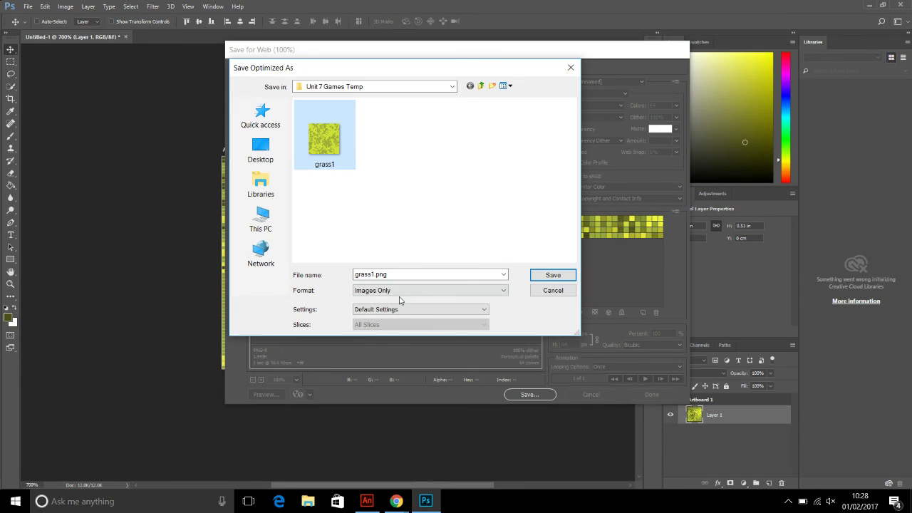
left_click(372, 275)
left_click(372, 274)
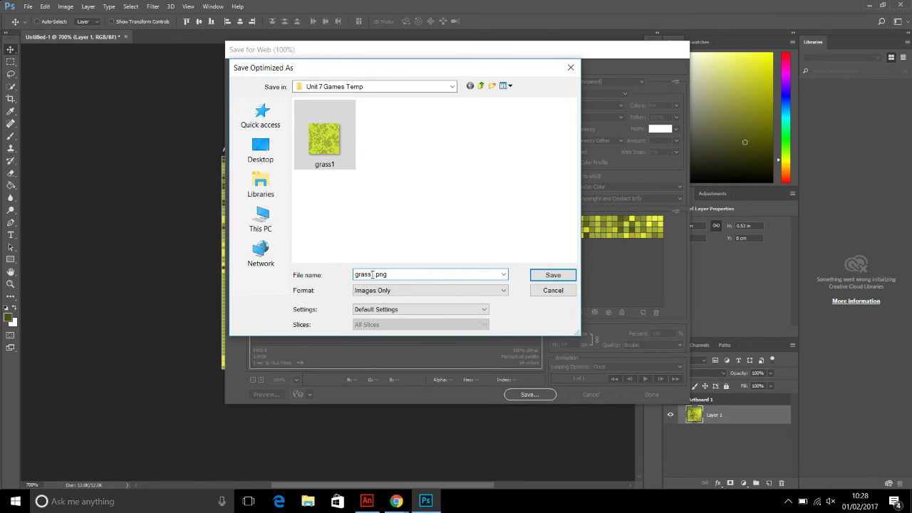
key("Return")
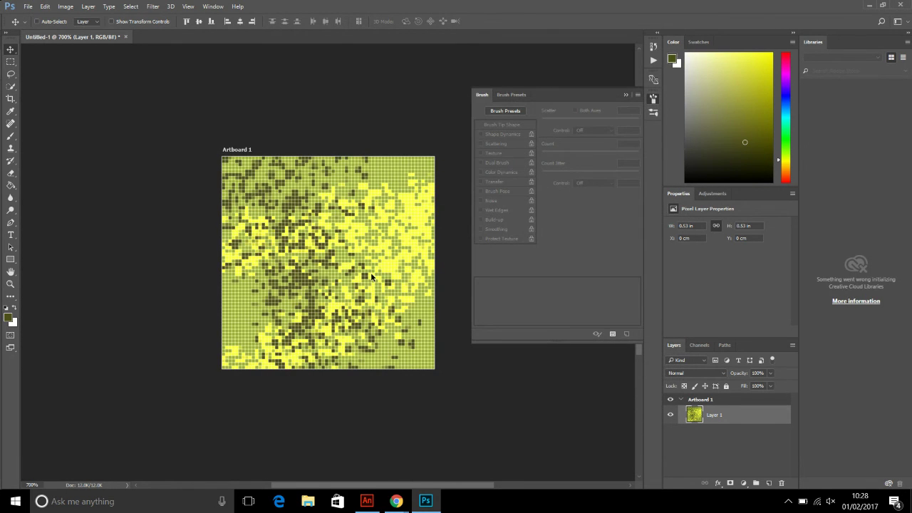
- Quit Photoshop without saving the document and switch to Animate
left_click(899, 5)
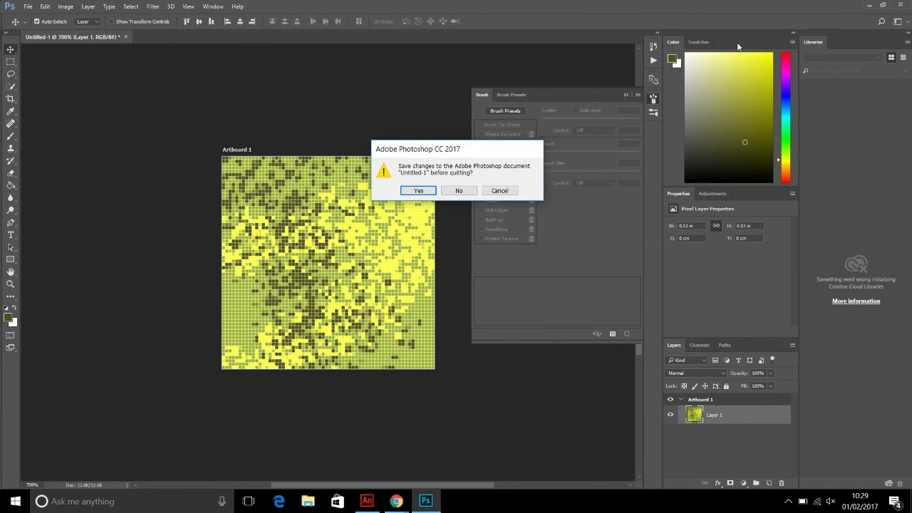
left_click(449, 191)
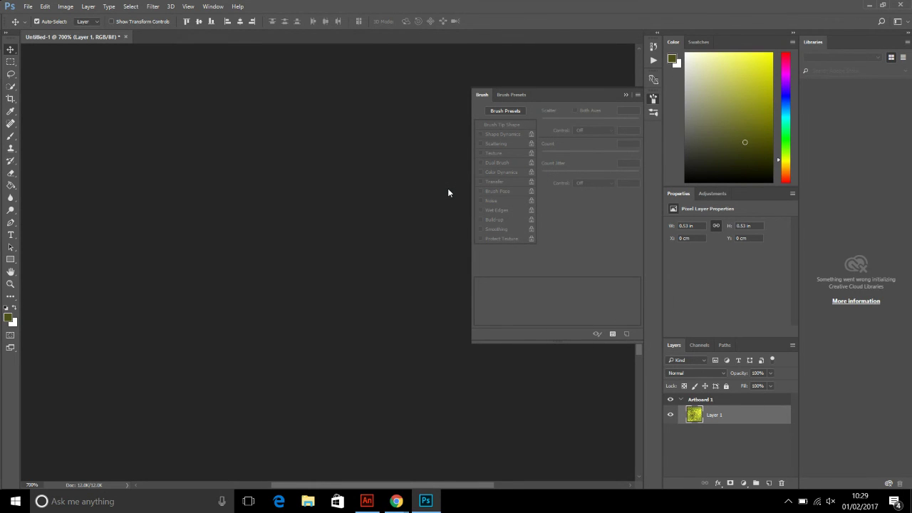
mouse_move(370, 500)
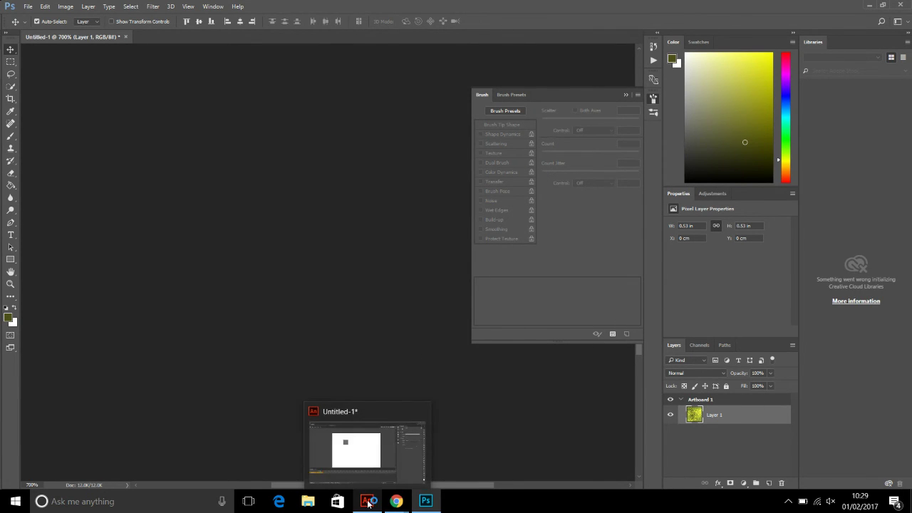
left_click(362, 460)
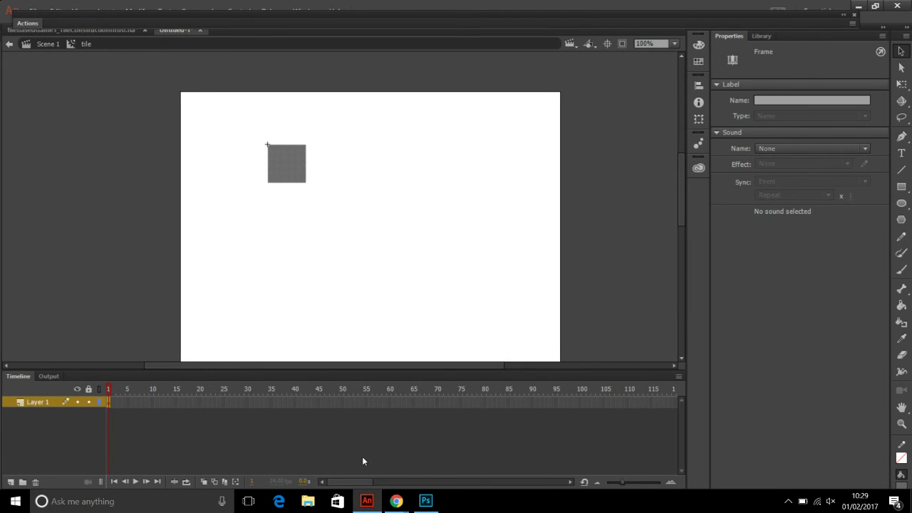
- Insert a keyframe at frame 2 of the tile symbol and fill its square with the imported grass2 bitmap
right_click(113, 403)
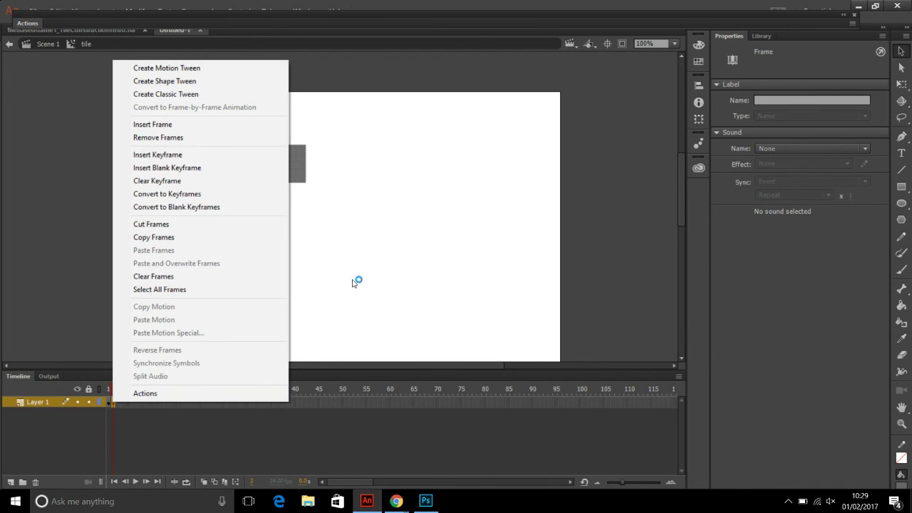
left_click(352, 283)
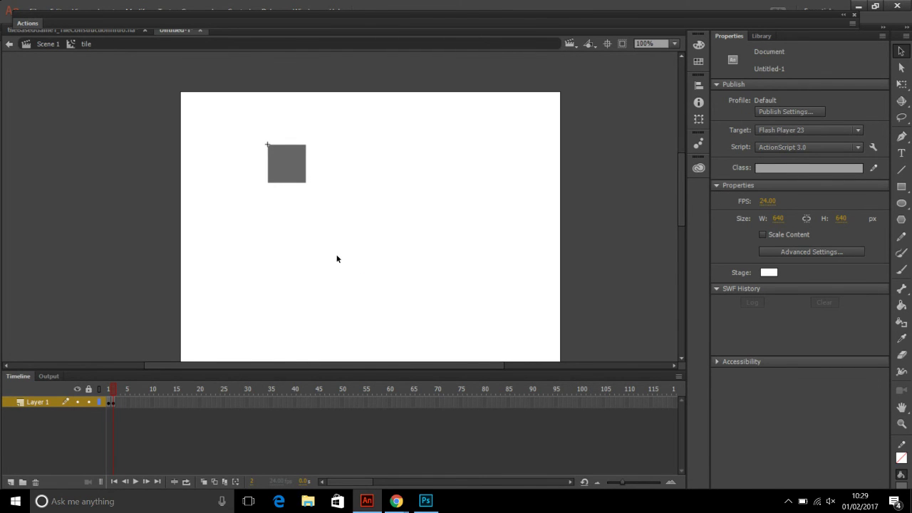
left_click(292, 167)
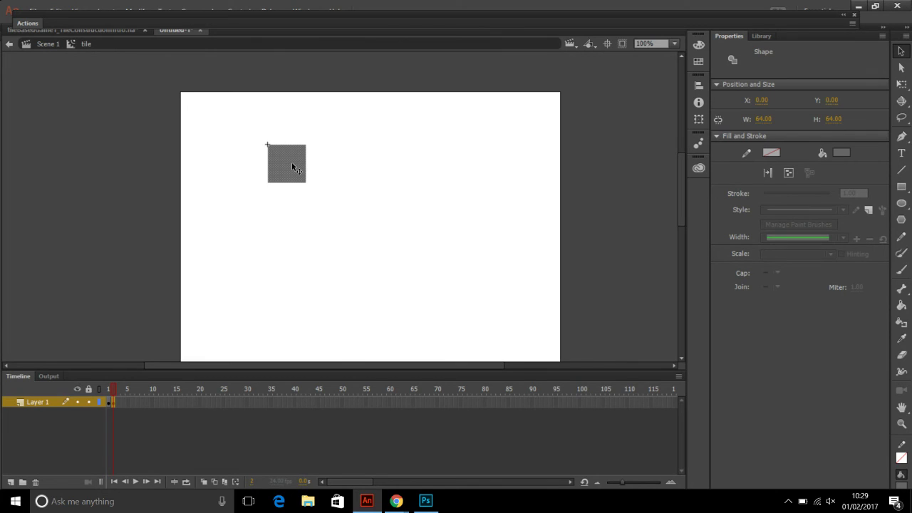
left_click(698, 44)
left_click(594, 57)
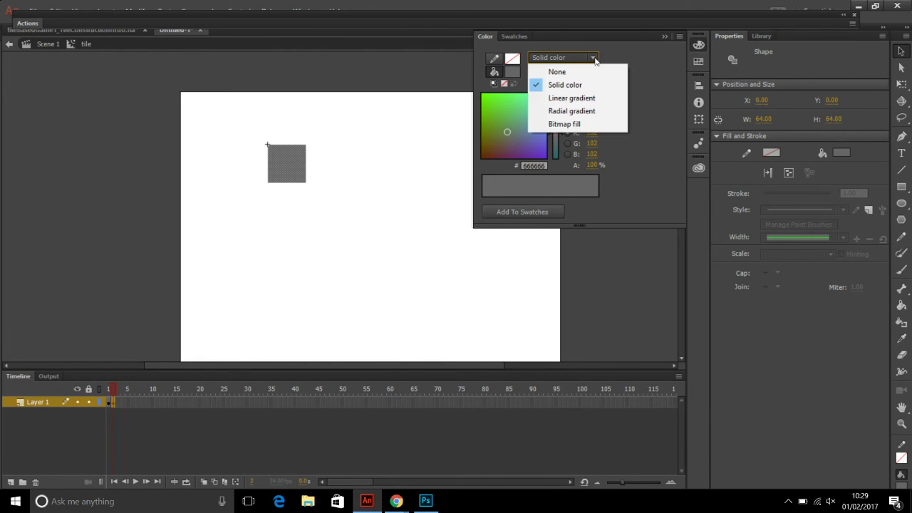
left_click(576, 123)
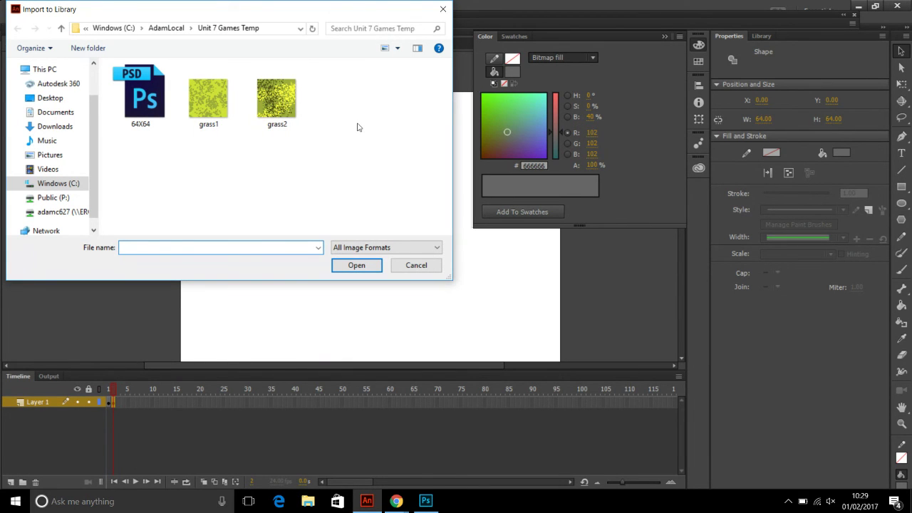
left_click(288, 99)
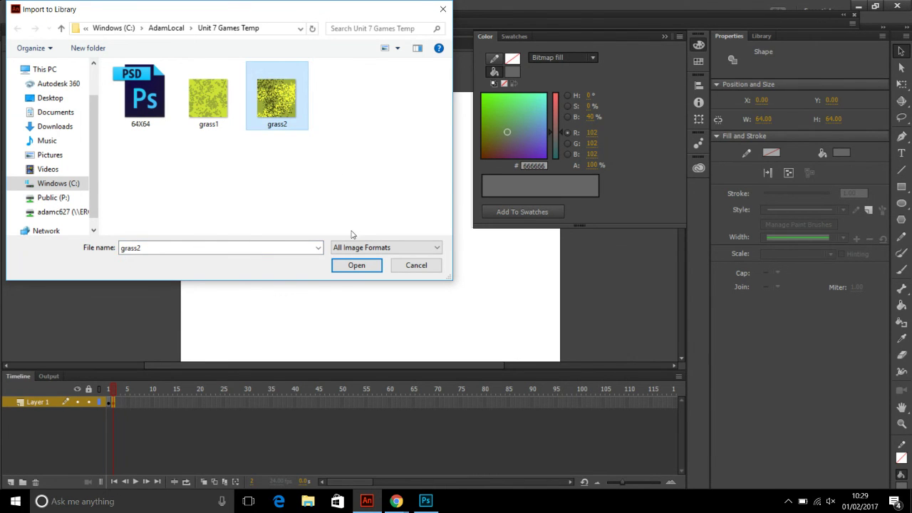
left_click(349, 265)
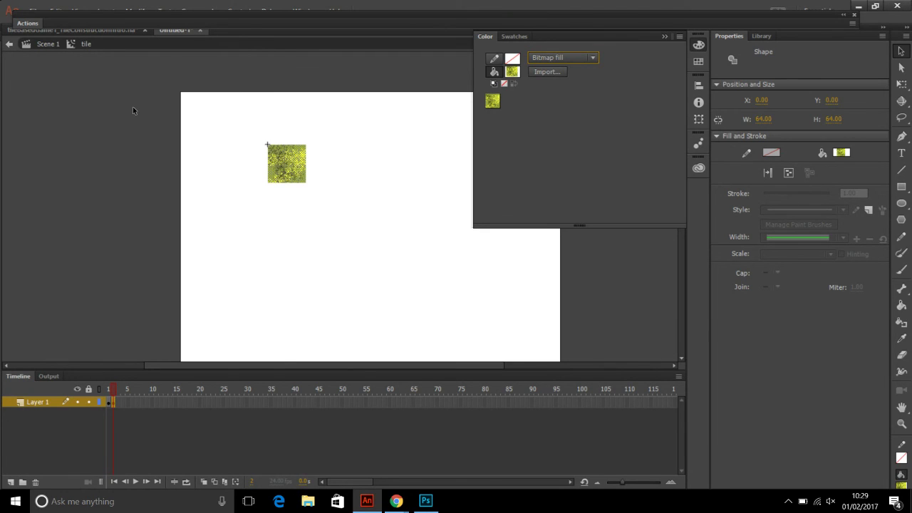
- Return to Scene 1, duplicate the tile instance into a row of three adjoining tiles and test the movie
left_click(48, 45)
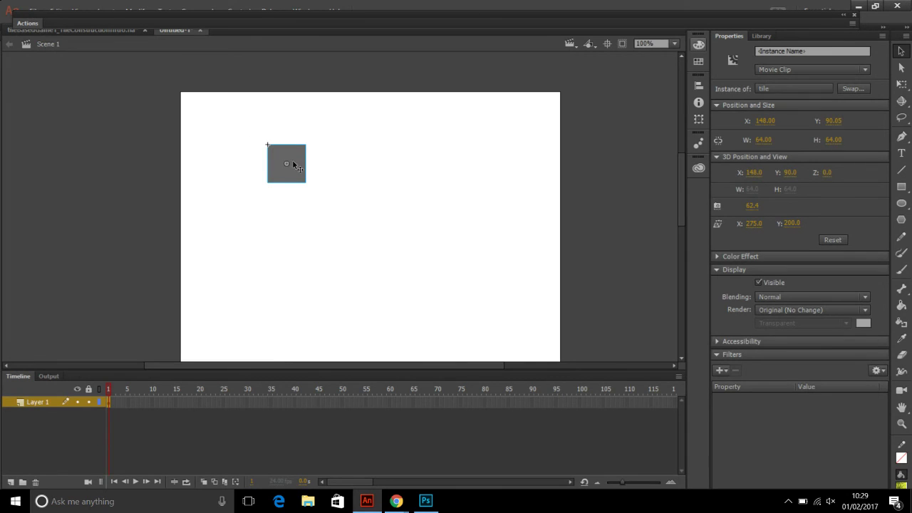
left_click_drag(298, 173, 374, 178)
left_click(397, 211)
key("ctrl+Return")
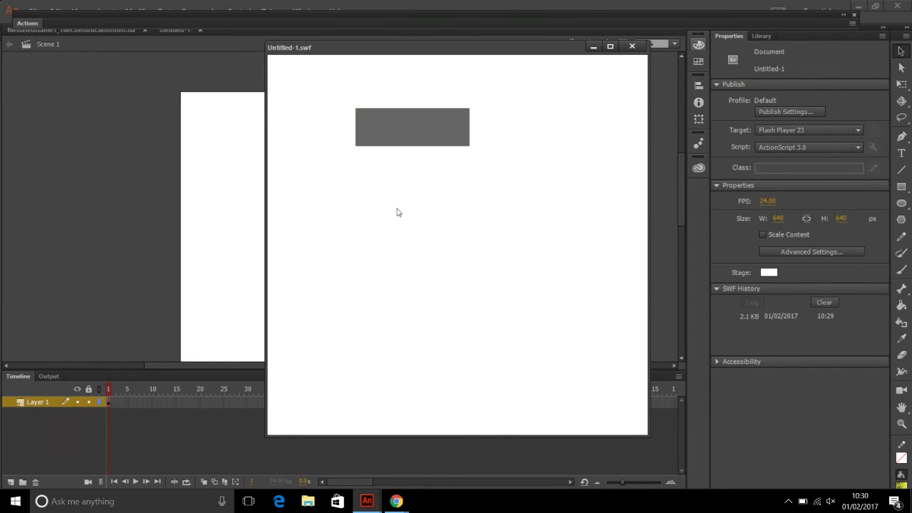
- Close the movie test, examine frames 1 and 2 of the gameTile symbol in the tileBasedGame1 document and return to Scene 1
left_click(632, 47)
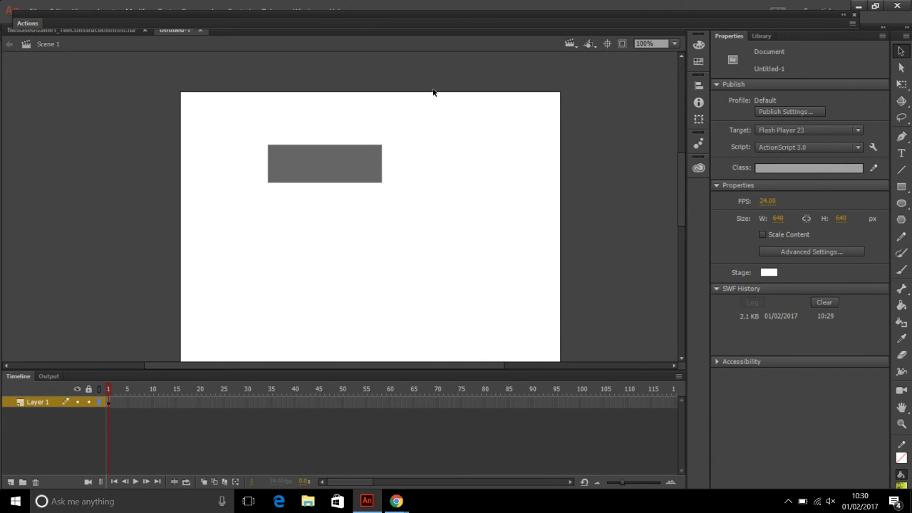
left_click(119, 31)
double_click(249, 118)
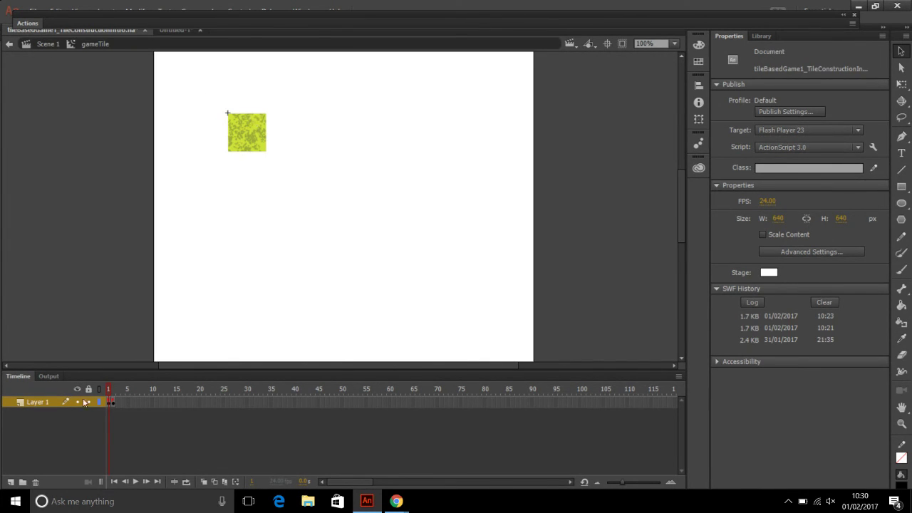
left_click(112, 396)
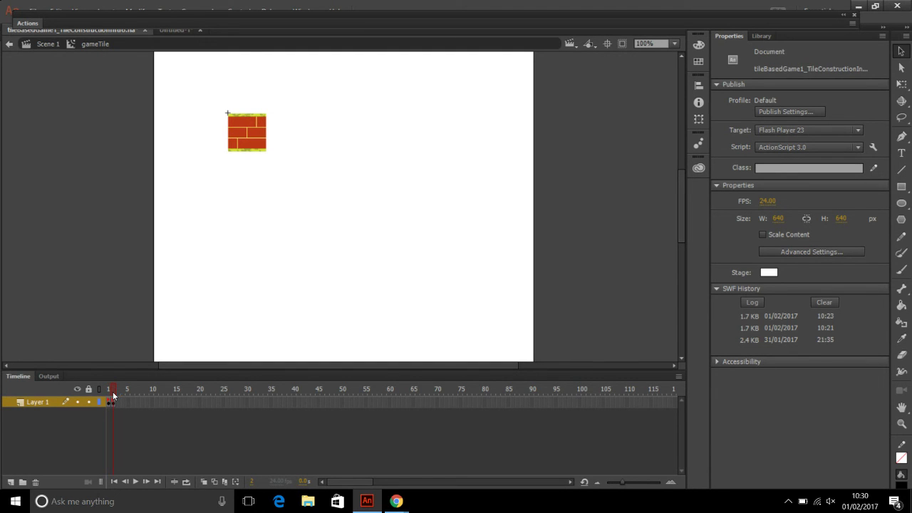
left_click(47, 45)
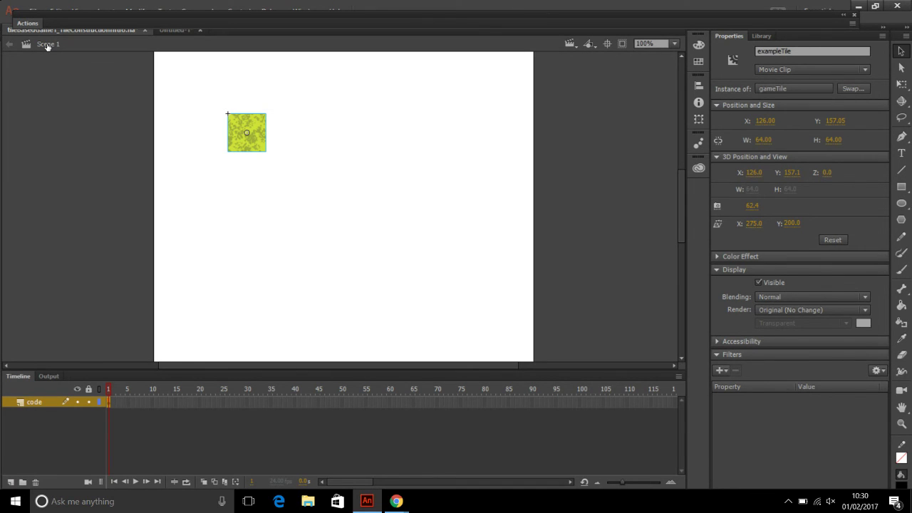
key("alt+Tab")
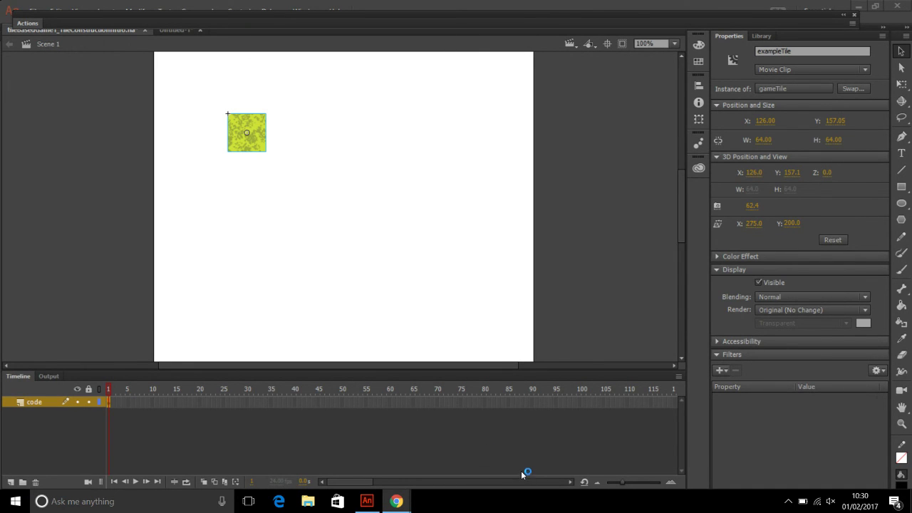
mouse_move(408, 504)
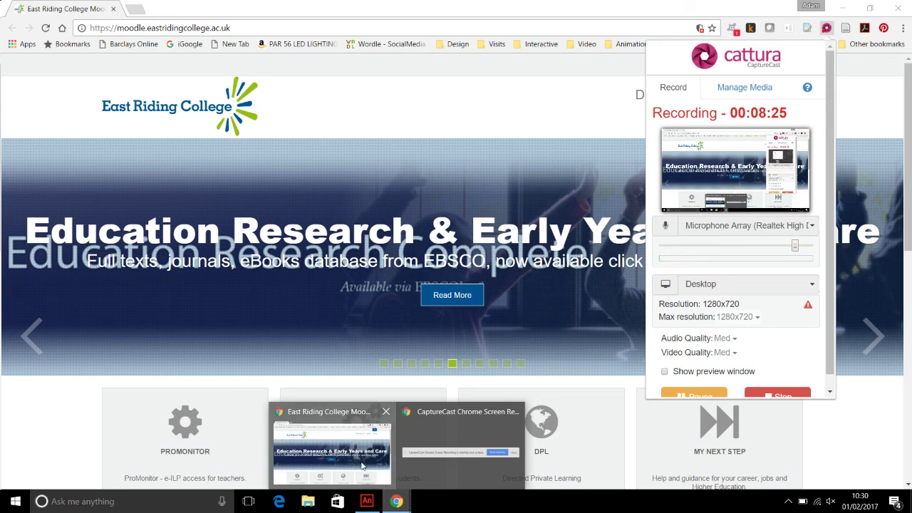